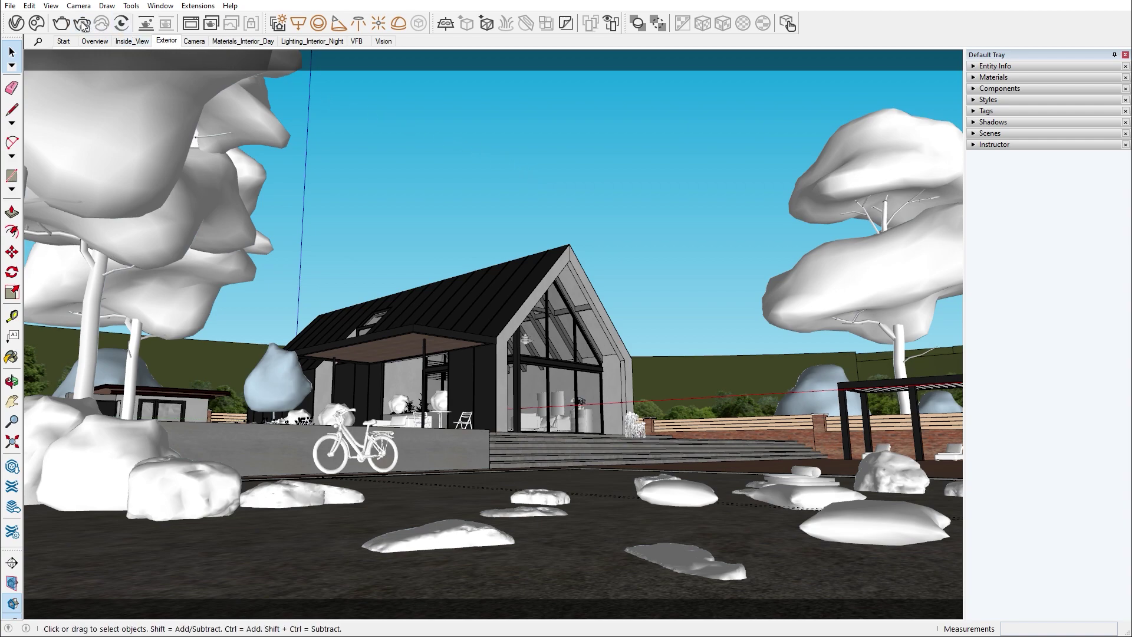
# Start the interactive render and enable Material Override with a lighter grey clay colour
pyautogui.click(82, 25)
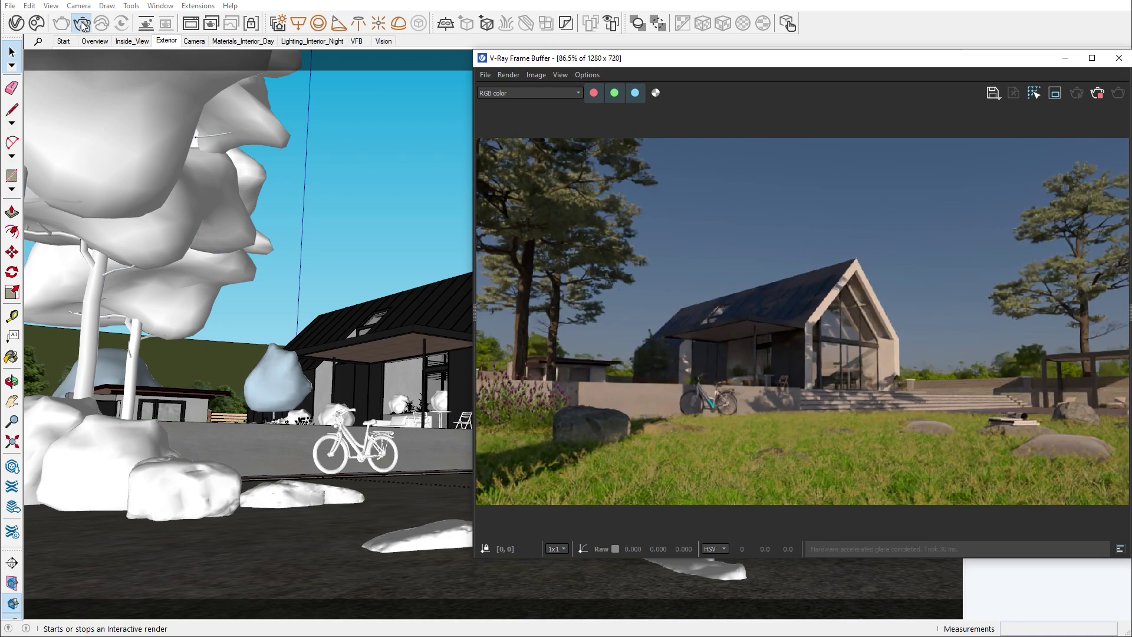
pyautogui.click(16, 23)
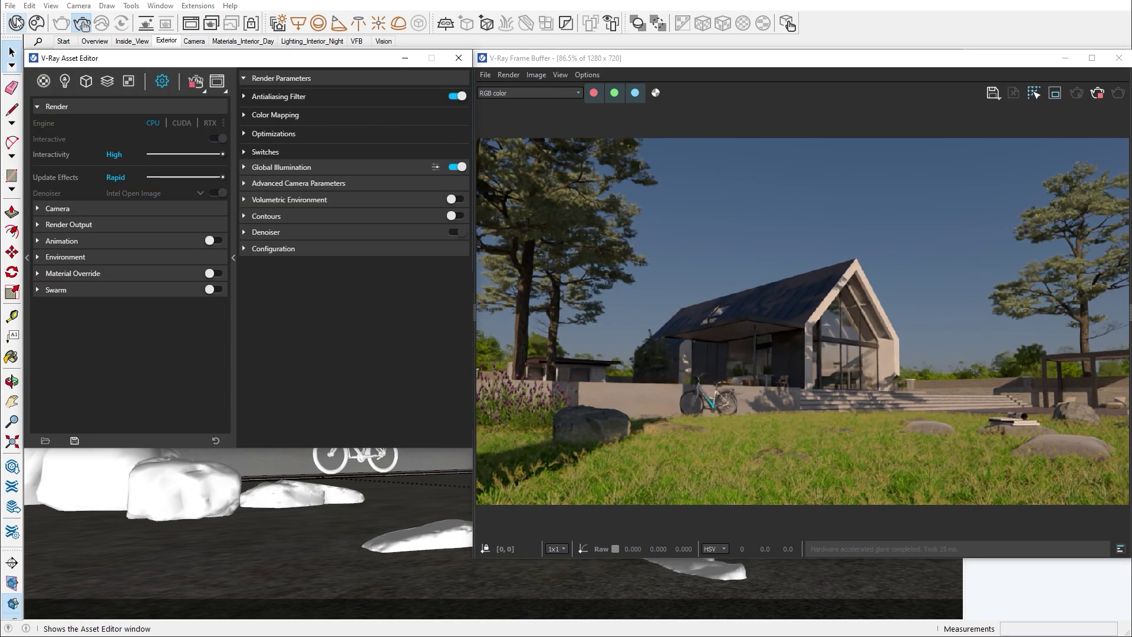
pyautogui.click(212, 273)
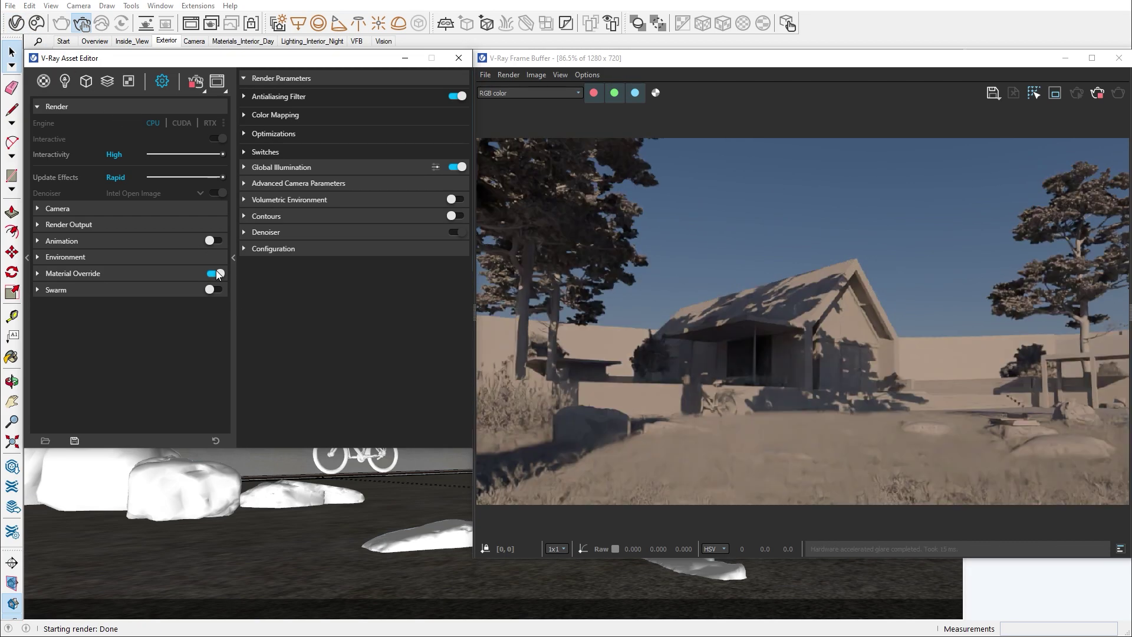
pyautogui.click(173, 274)
pyautogui.moveTo(168, 290); pyautogui.dragTo(188, 290)
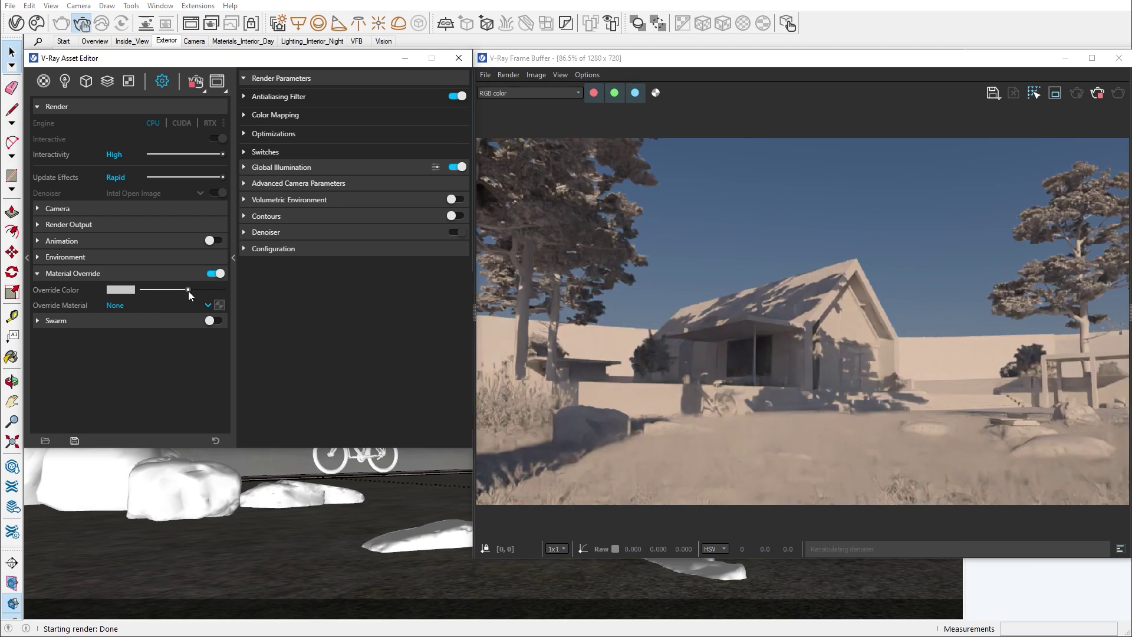
# Inspect the 1_Trees_Background and 2_Glass_Window_Neutral materials down to Can be Overridden
pyautogui.click(45, 80)
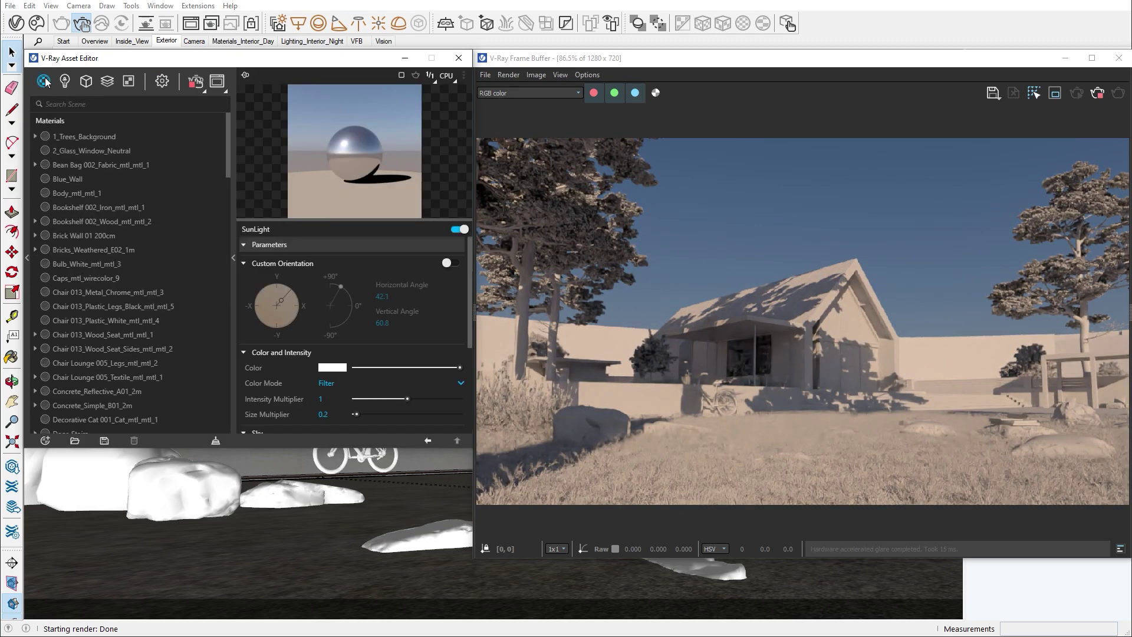
pyautogui.click(73, 137)
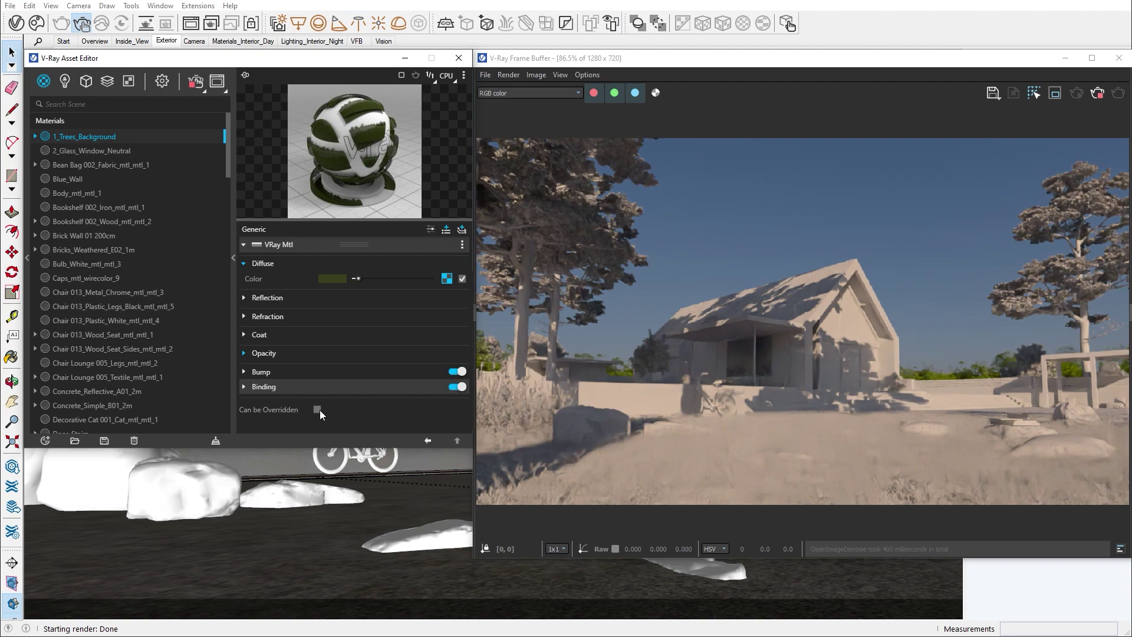
pyautogui.click(136, 149)
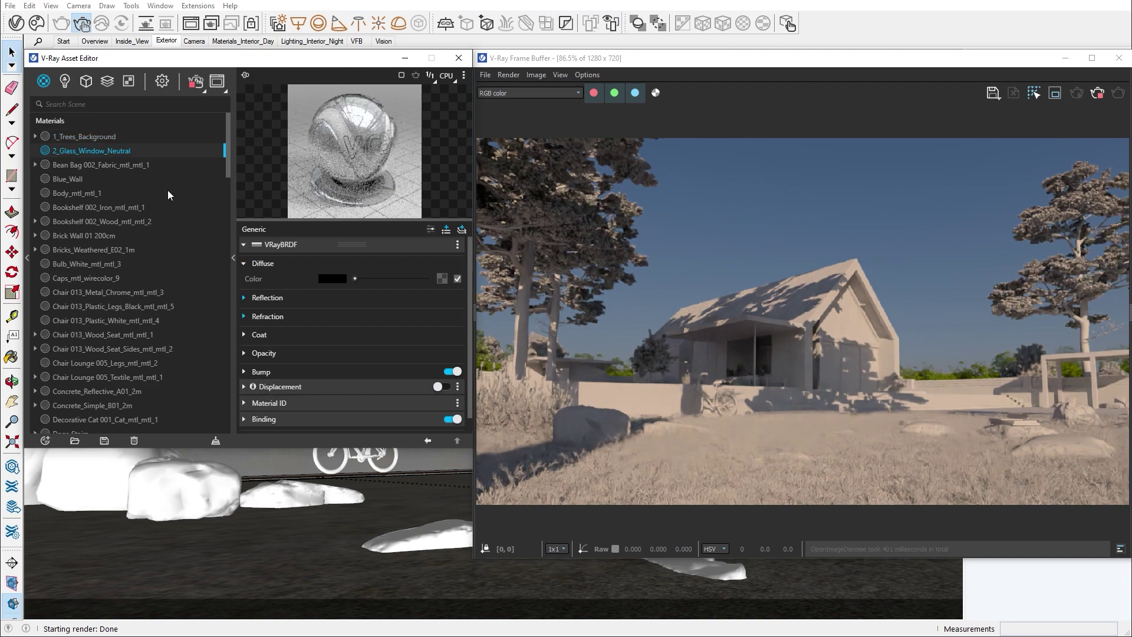
pyautogui.moveTo(469, 369); pyautogui.dragTo(470, 388)
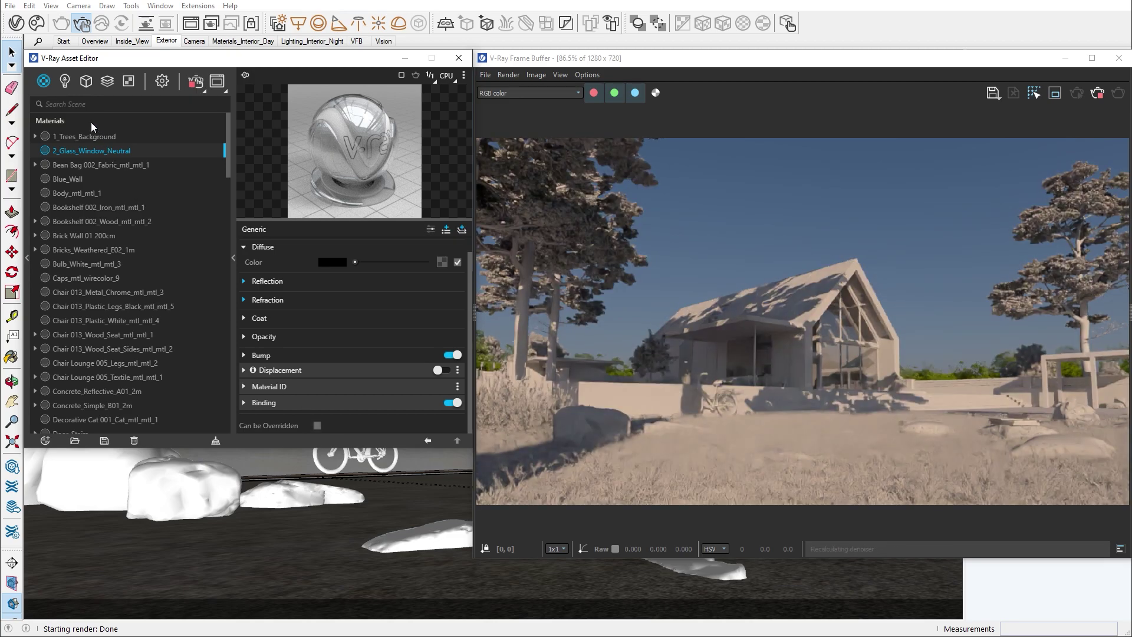
# Move the SunLight's shadow time from 10:42 AM on to 01:24 PM
pyautogui.click(66, 80)
pyautogui.click(71, 136)
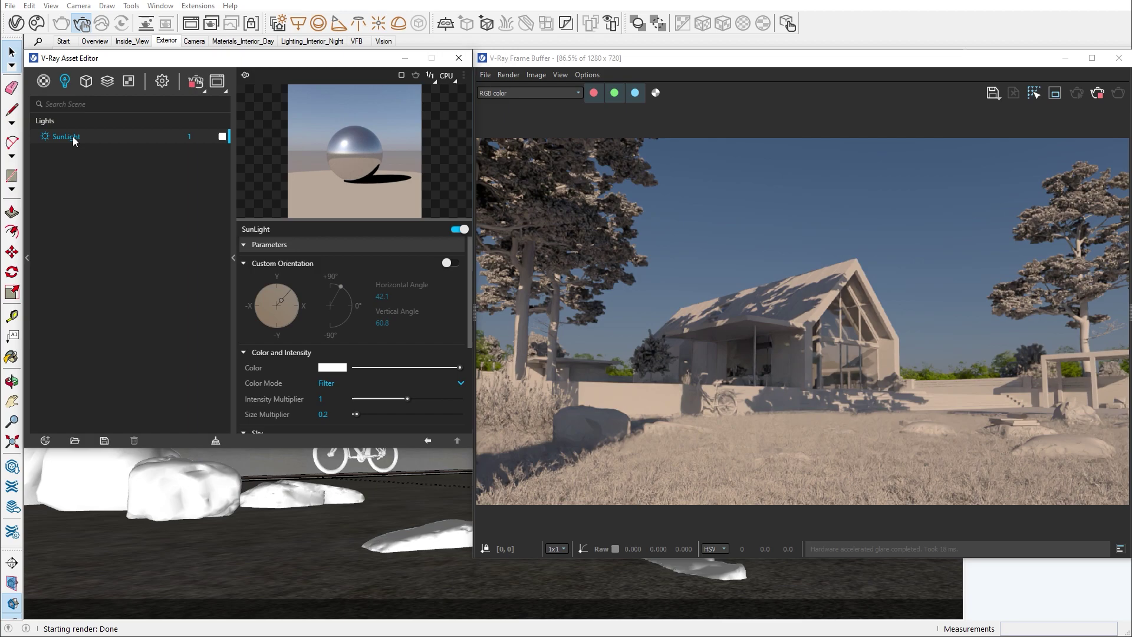
pyautogui.moveTo(565, 59); pyautogui.dragTo(400, 61)
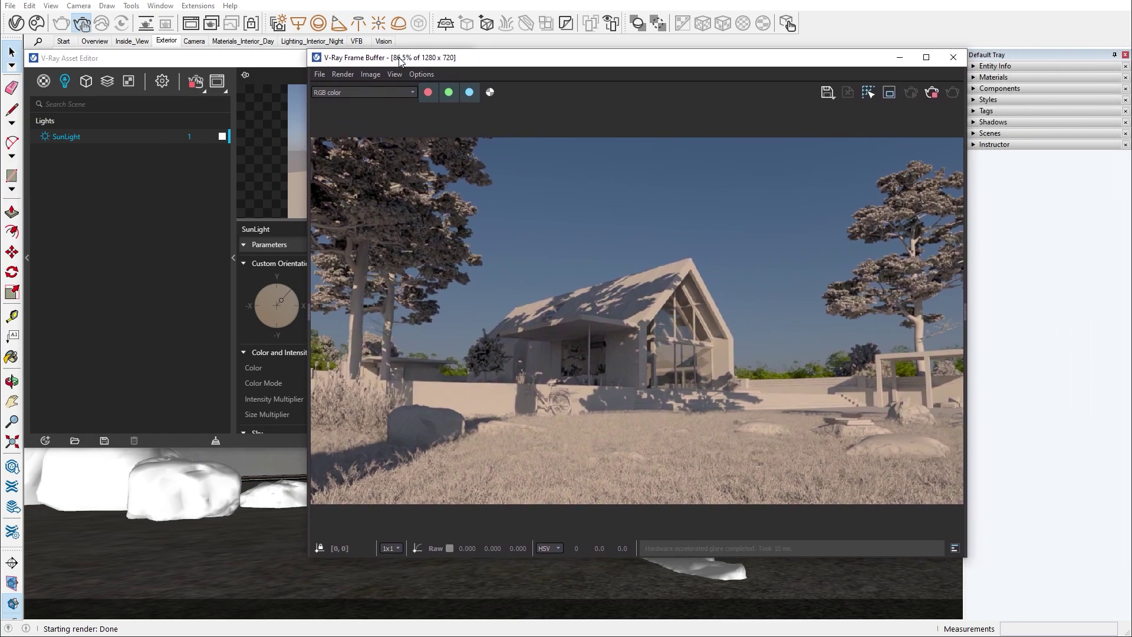
pyautogui.click(983, 122)
pyautogui.moveTo(1015, 151); pyautogui.dragTo(1031, 154)
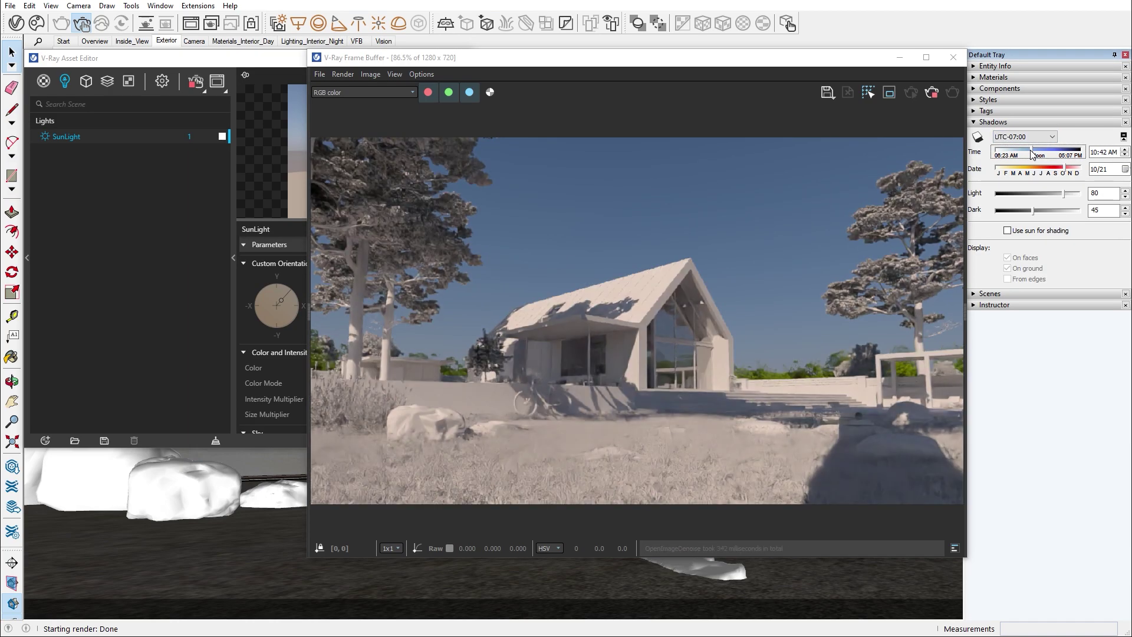
pyautogui.moveTo(1032, 153); pyautogui.dragTo(1052, 152)
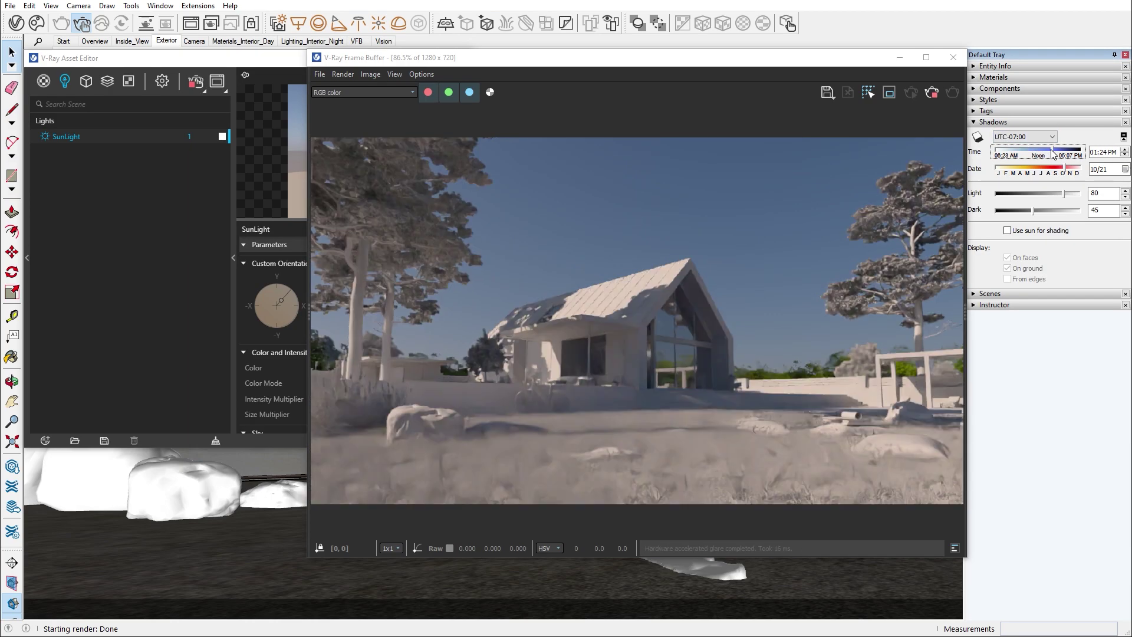
pyautogui.click(967, 121)
pyautogui.moveTo(725, 62); pyautogui.dragTo(888, 61)
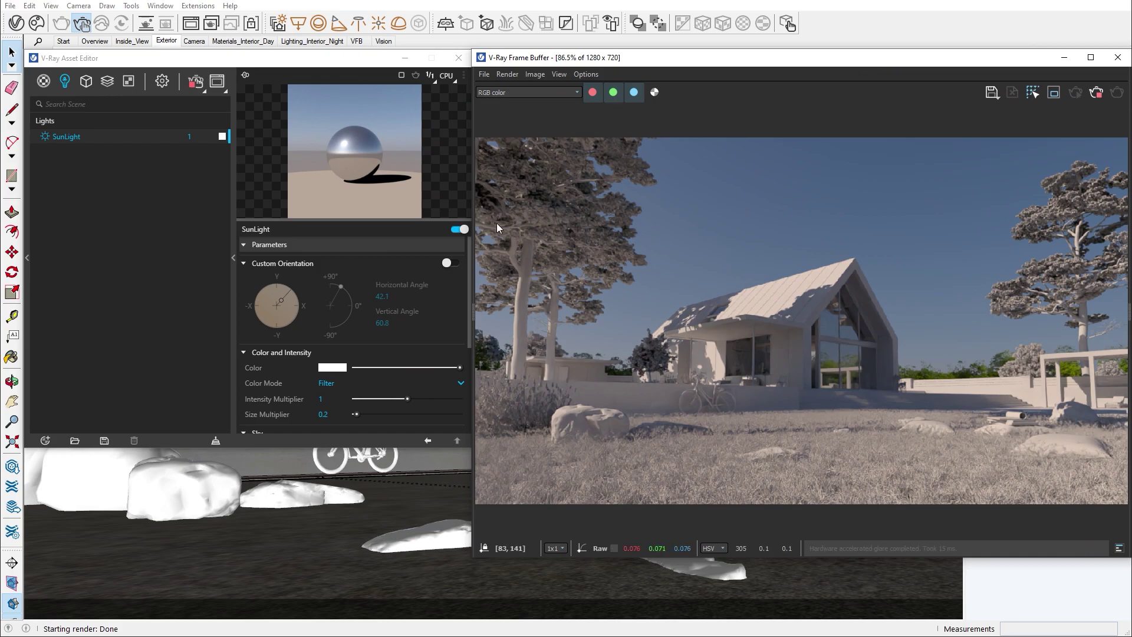
# Enable custom sun orientation at 150° horizontal, 20° vertical, with intensity multiplier 2
pyautogui.click(451, 264)
pyautogui.click(453, 264)
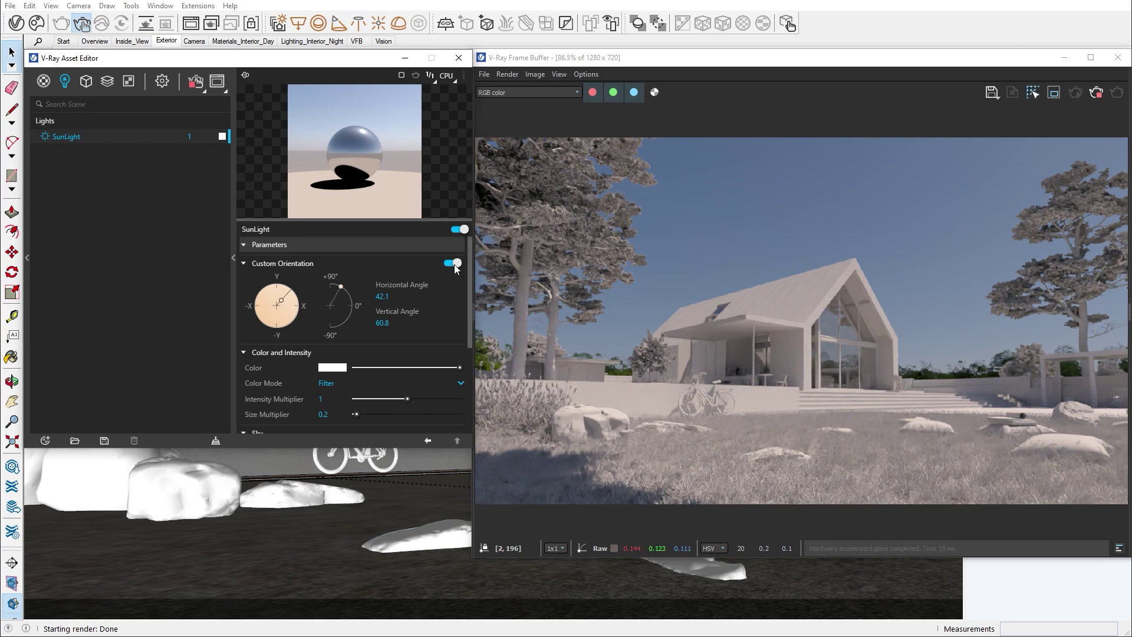
pyautogui.write('150')
pyautogui.press('Return')
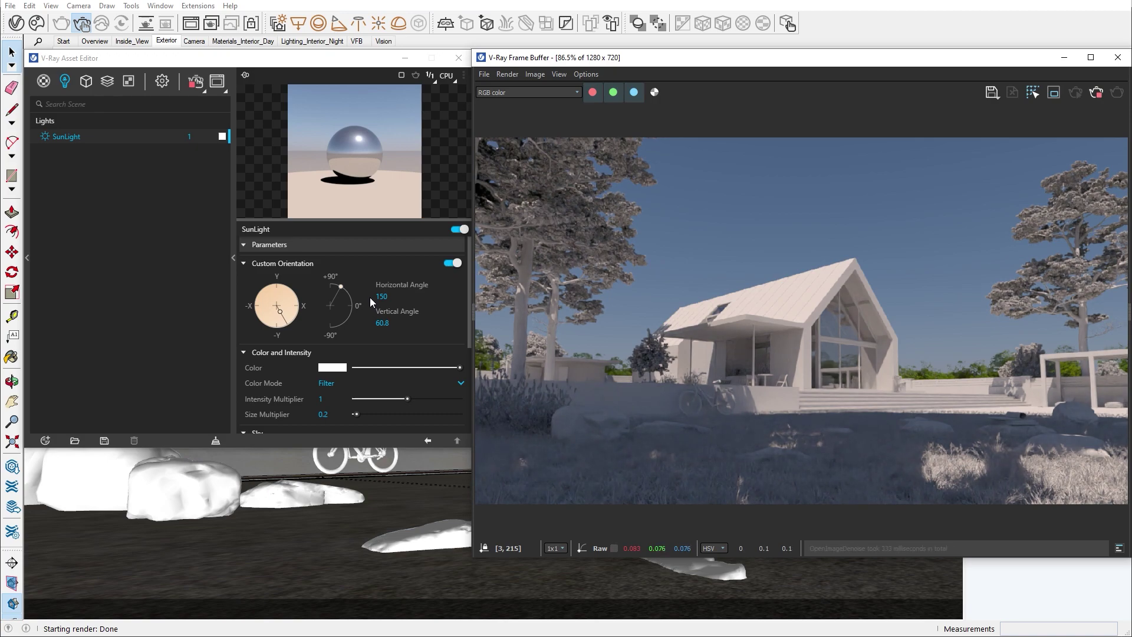
pyautogui.click(382, 322)
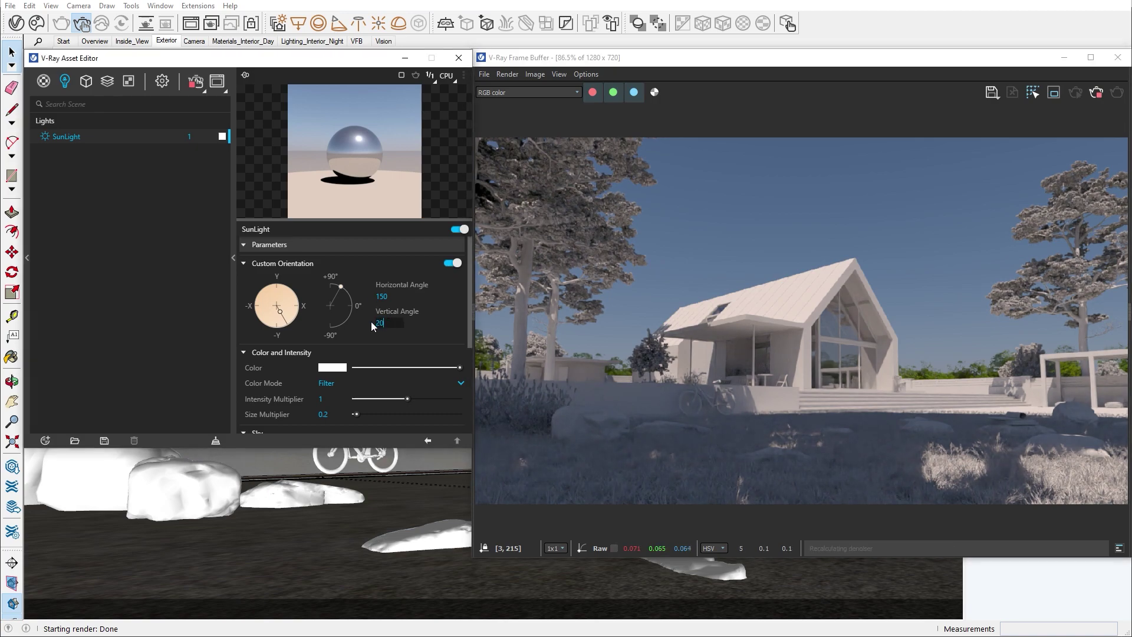
pyautogui.write('20')
pyautogui.press('Return')
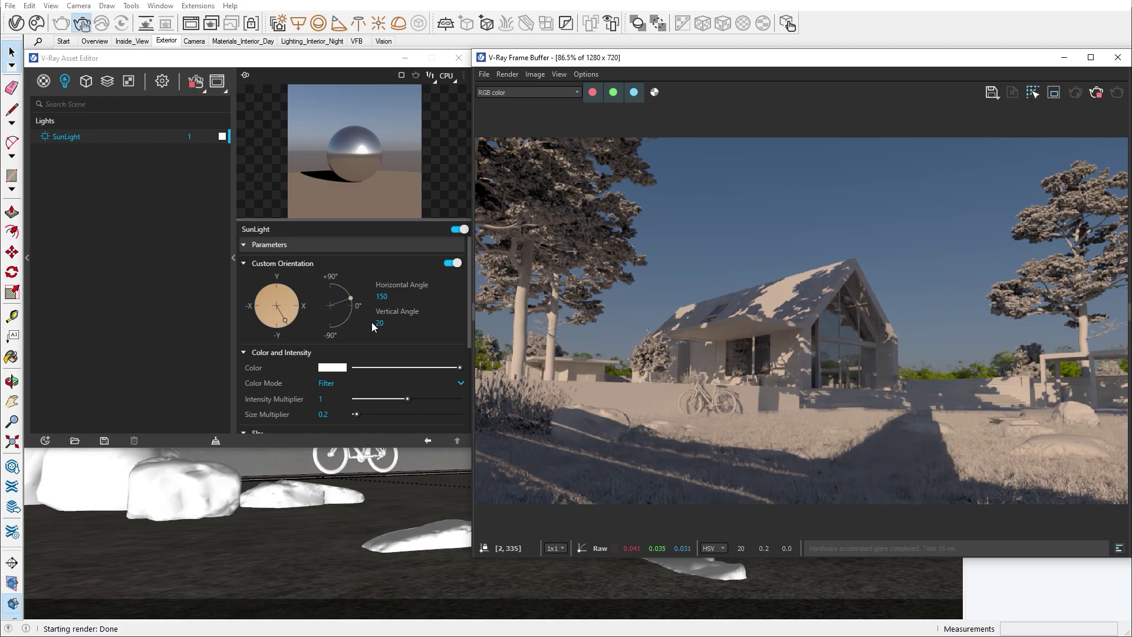
pyautogui.moveTo(407, 399); pyautogui.dragTo(465, 398)
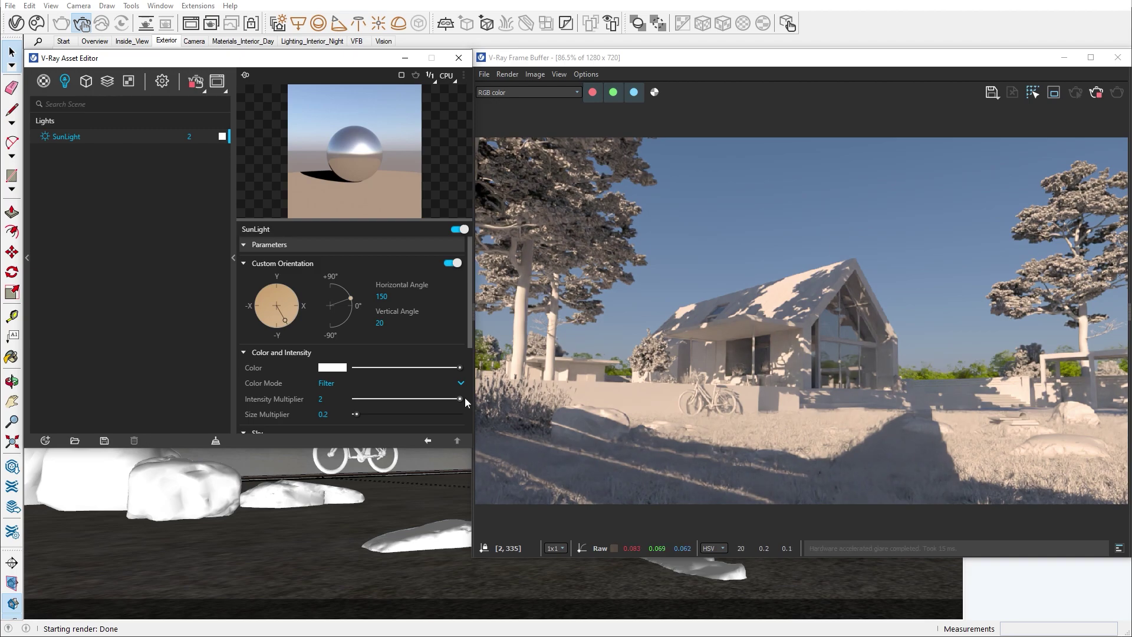
pyautogui.click(332, 367)
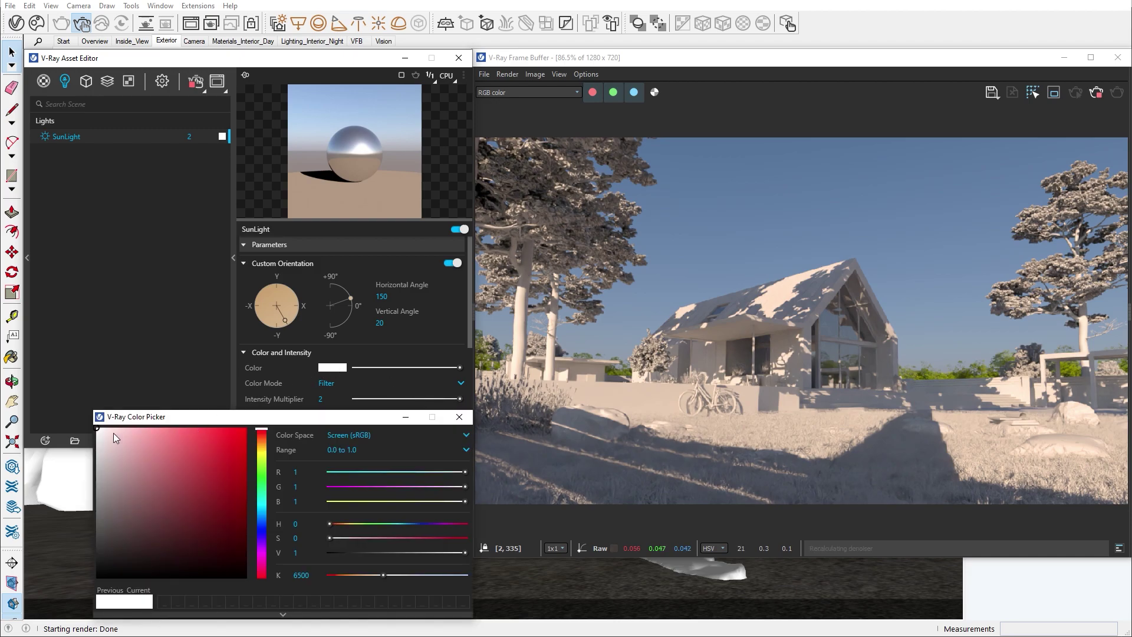
pyautogui.moveTo(114, 433); pyautogui.dragTo(138, 428)
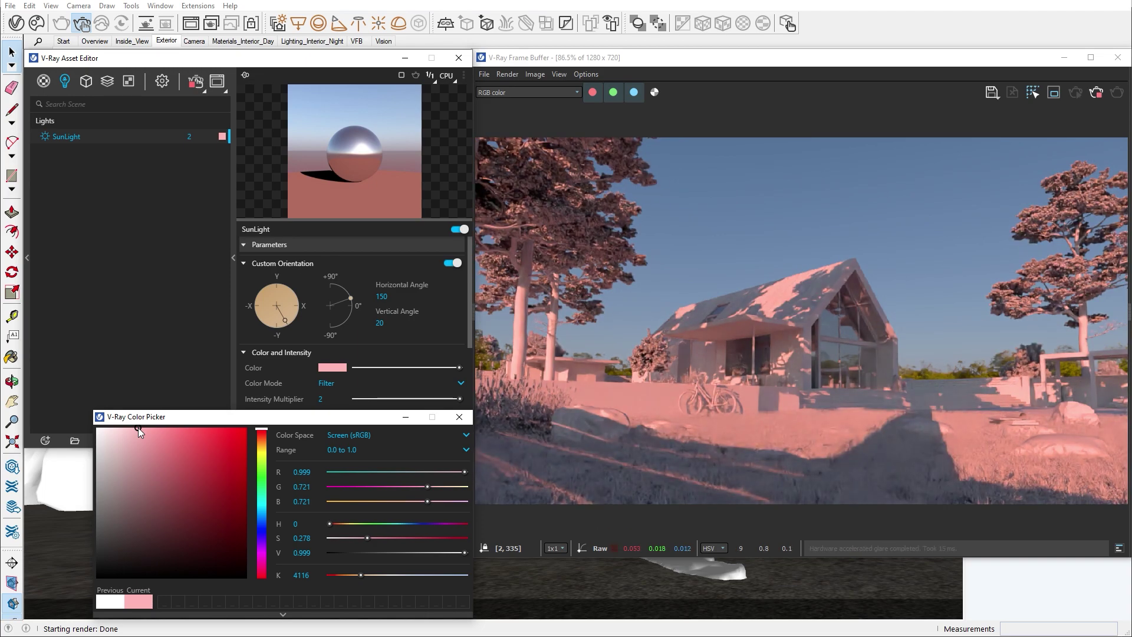
pyautogui.moveTo(138, 427); pyautogui.dragTo(97, 427)
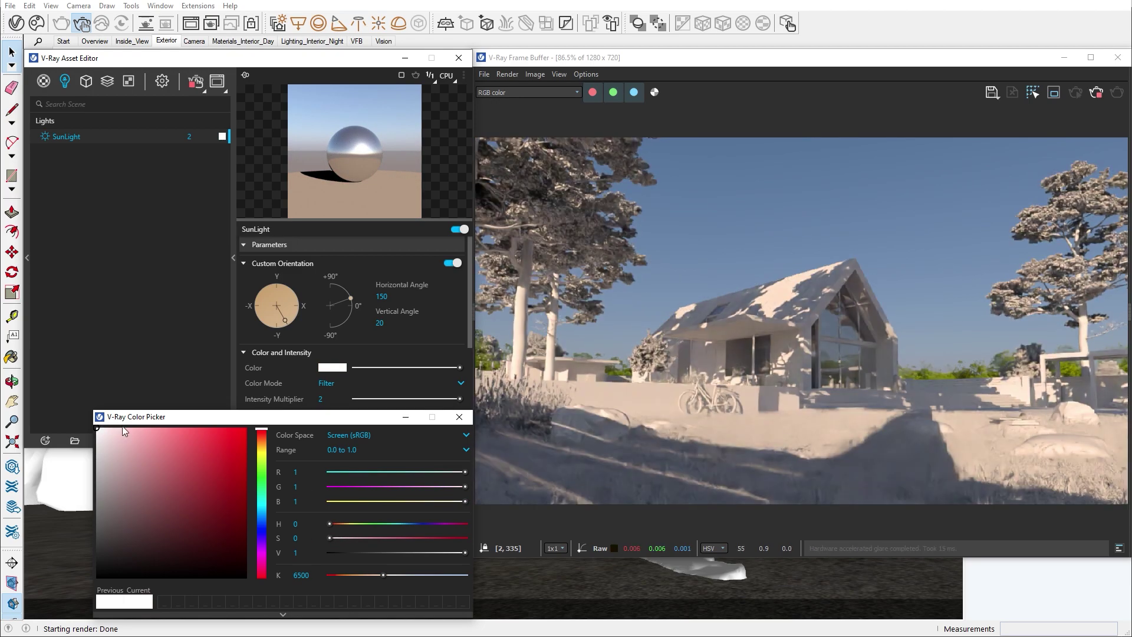
pyautogui.click(457, 418)
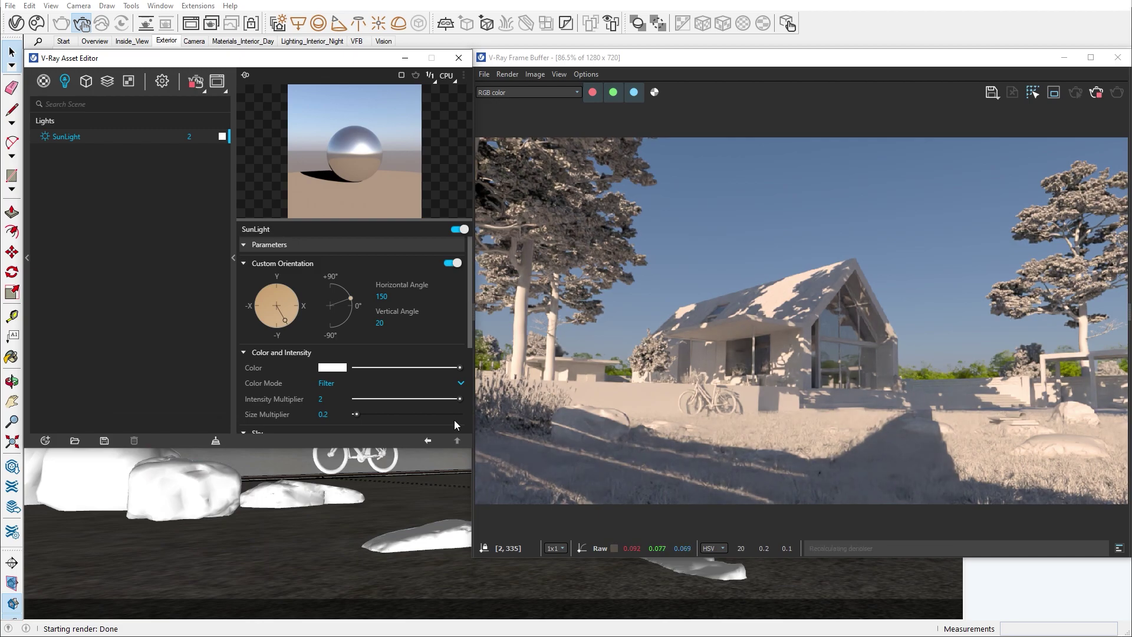
# Set the sun's horizontal angle to 100 and vertical angle to 25
pyautogui.click(386, 296)
pyautogui.moveTo(389, 296); pyautogui.dragTo(379, 296)
pyautogui.write('100')
pyautogui.press('Return')
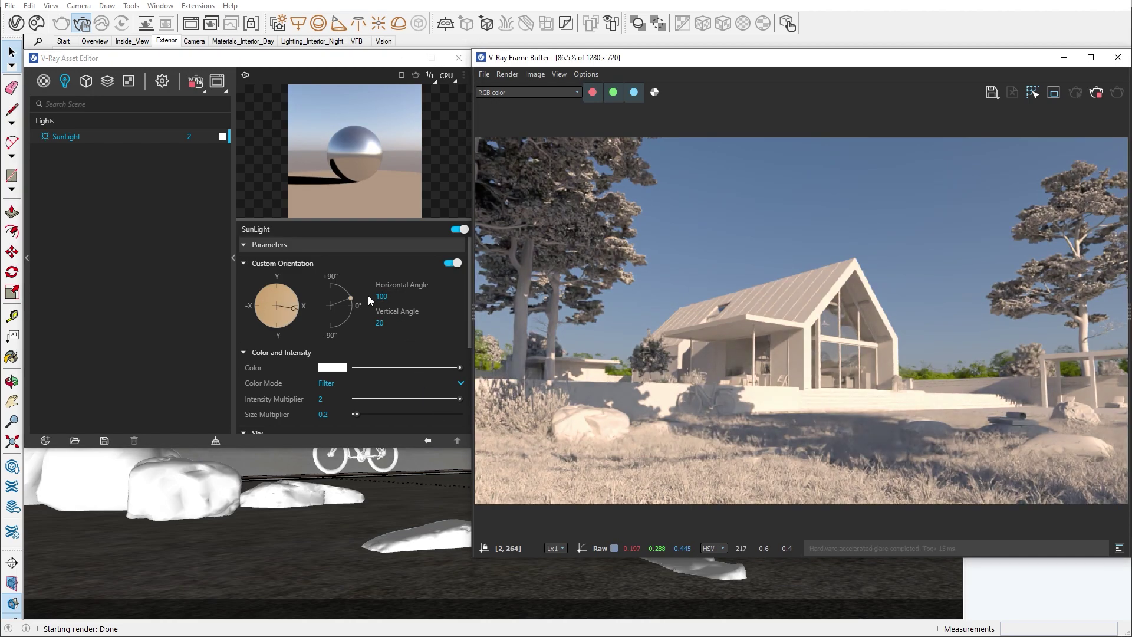
pyautogui.moveTo(384, 323); pyautogui.dragTo(365, 325)
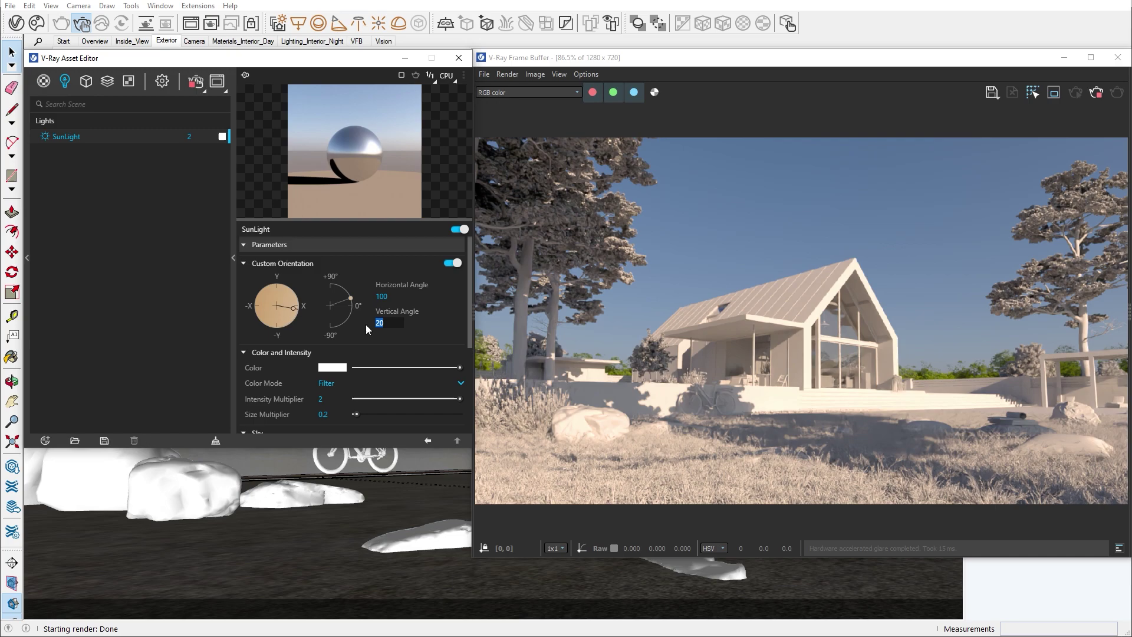
pyautogui.write('25')
pyautogui.press('Return')
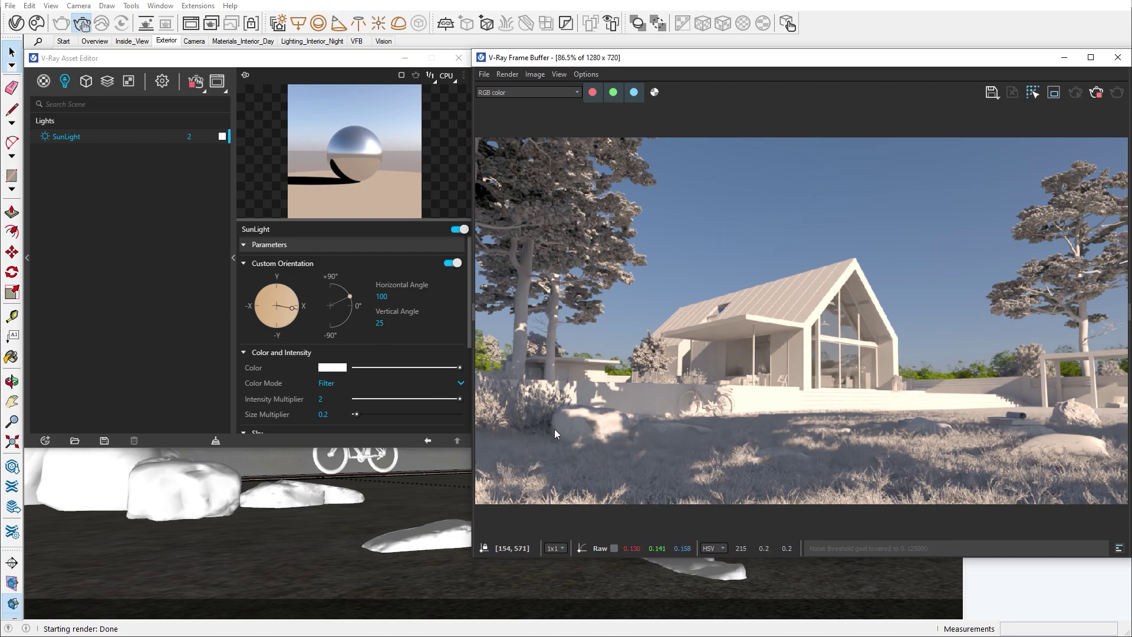
# Change the sun's size multiplier to 5, then to 2
pyautogui.click(323, 413)
pyautogui.write('5')
pyautogui.press('Return')
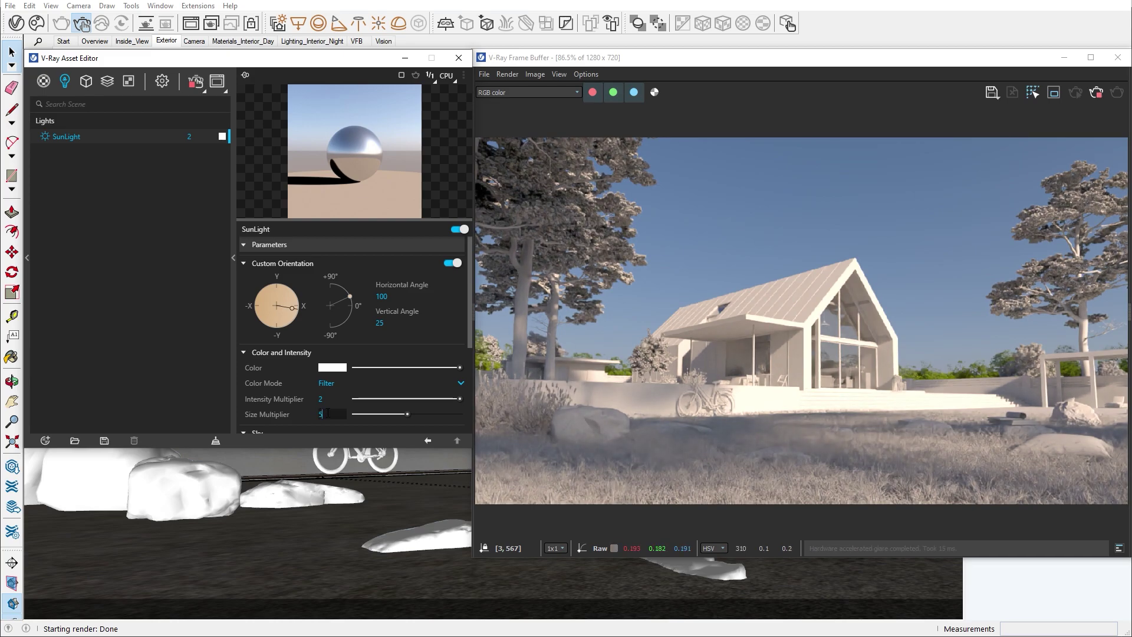
pyautogui.write('2')
pyautogui.press('Return')
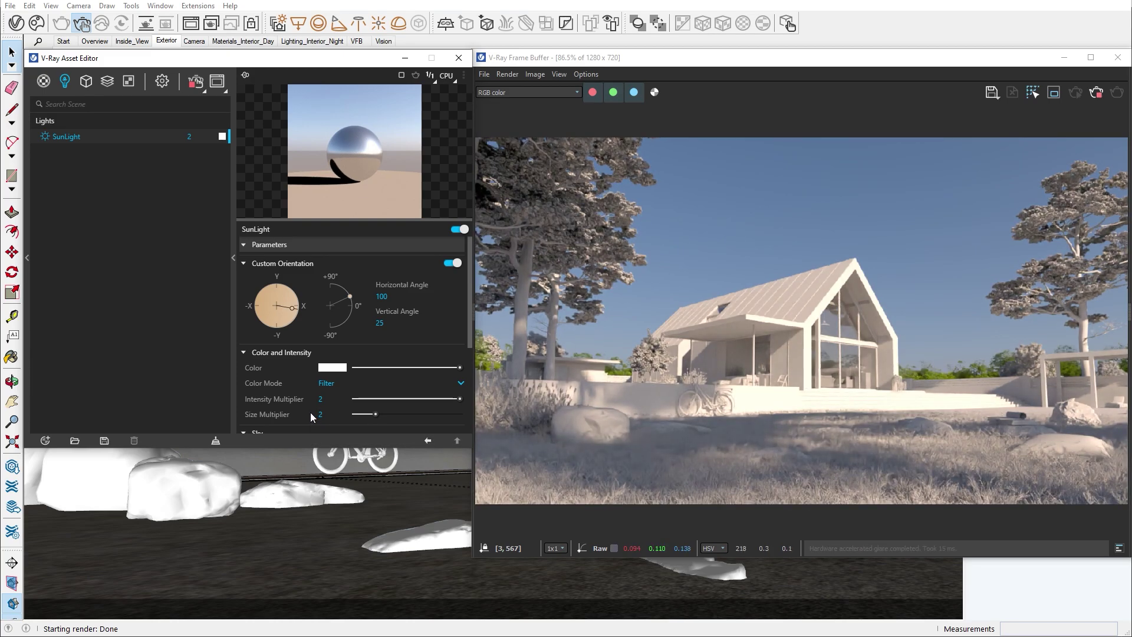
pyautogui.click(391, 296)
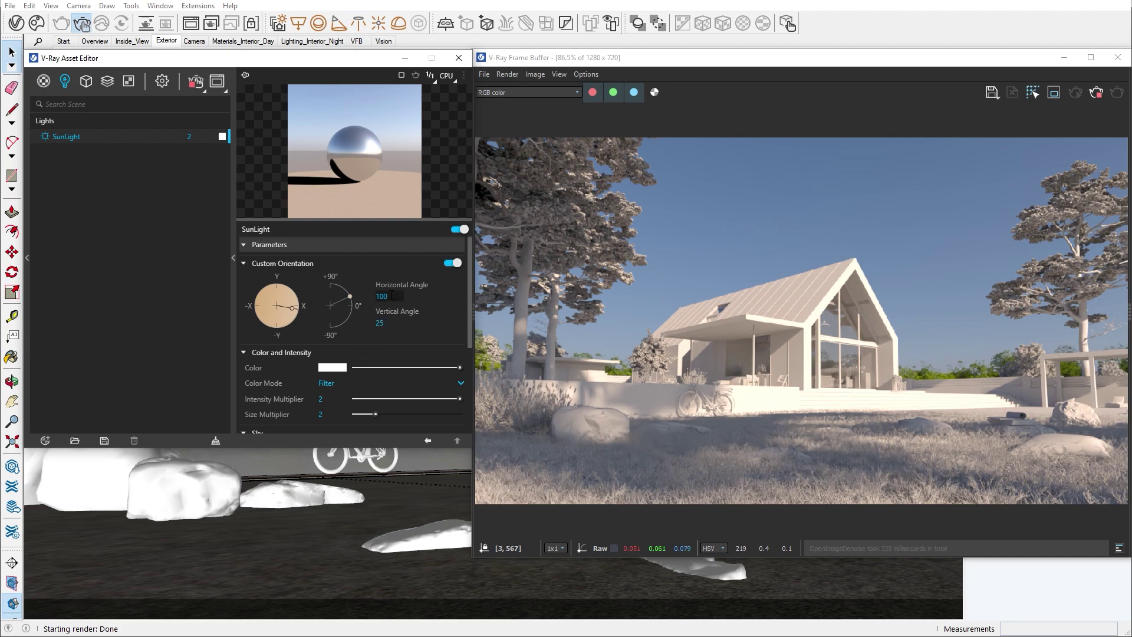
pyautogui.moveTo(392, 296); pyautogui.dragTo(369, 300)
# Lower the sun to 340° horizontal and 7° vertical
pyautogui.write('340')
pyautogui.press('Return')
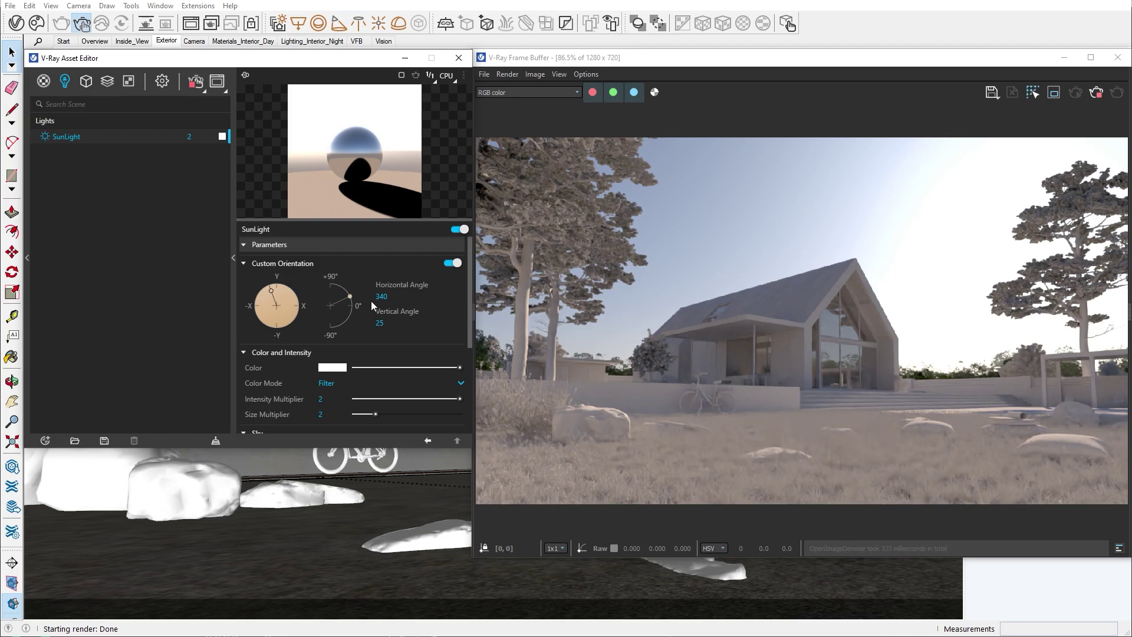
pyautogui.moveTo(370, 301); pyautogui.dragTo(366, 324)
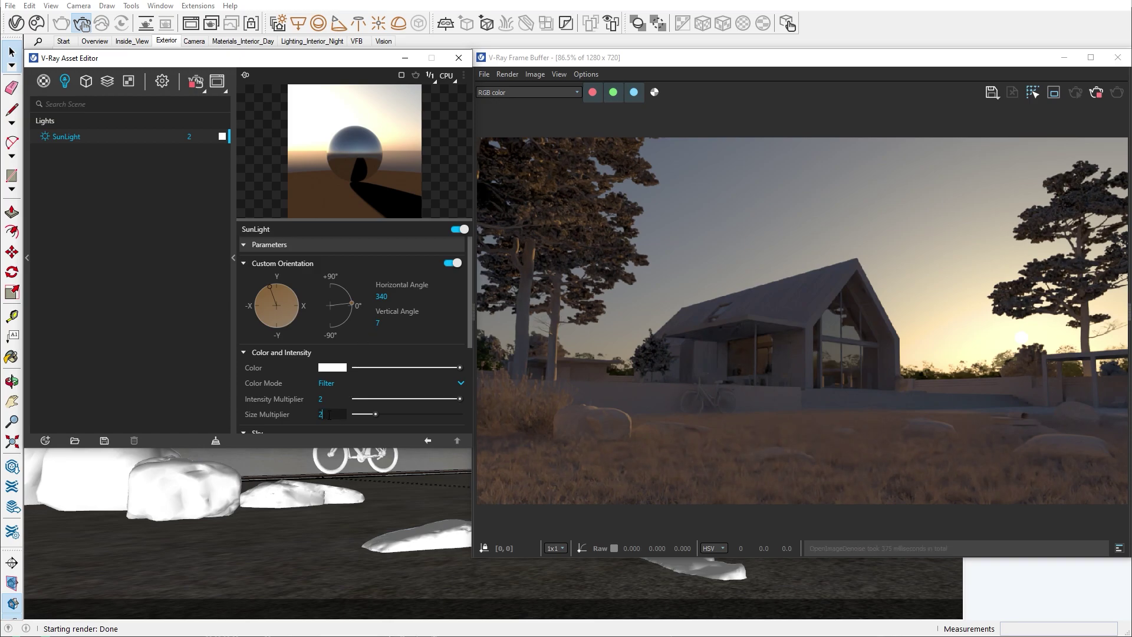
# Try a sun size multiplier of 10, then set it back to 2
pyautogui.moveTo(329, 414); pyautogui.dragTo(316, 419)
pyautogui.press('Return')
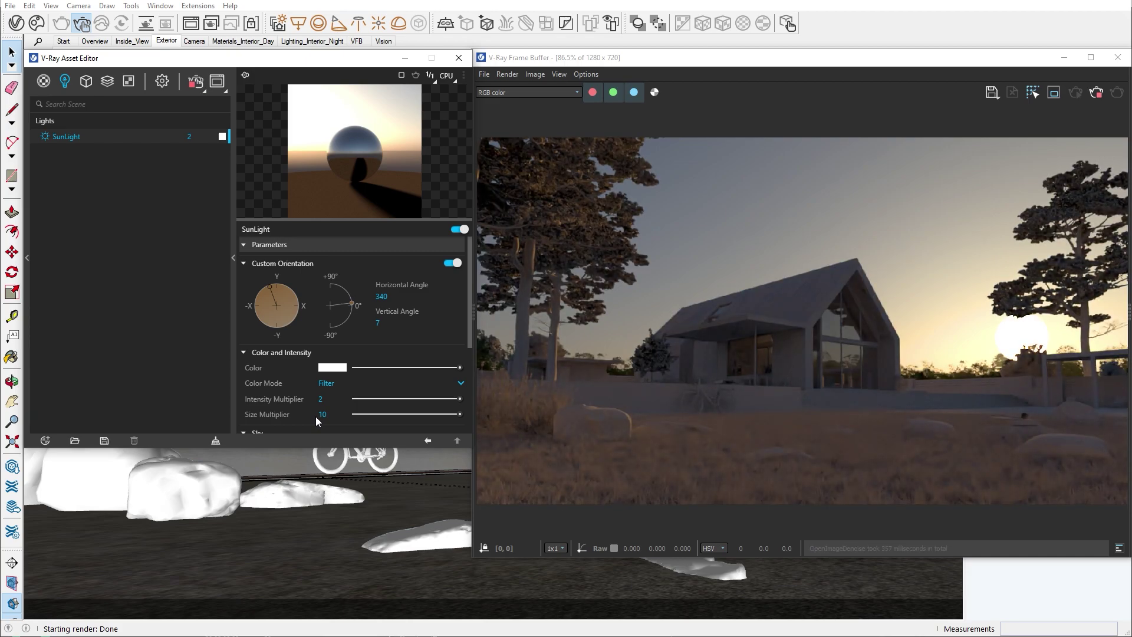
pyautogui.moveTo(316, 416); pyautogui.dragTo(311, 415)
pyautogui.write('2')
pyautogui.press('Return')
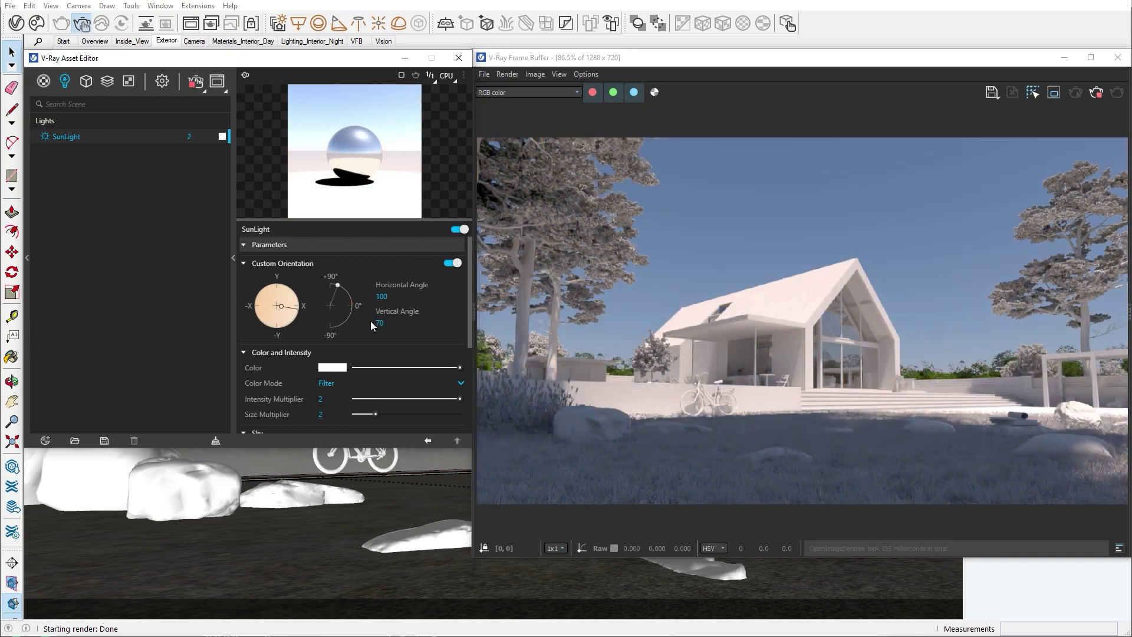
# Cycle the sky model through Preetham, CIE Clear, CIE Overcast and Hosek, ending on PRG Clear Sky
pyautogui.scroll(-5, 373, 354)
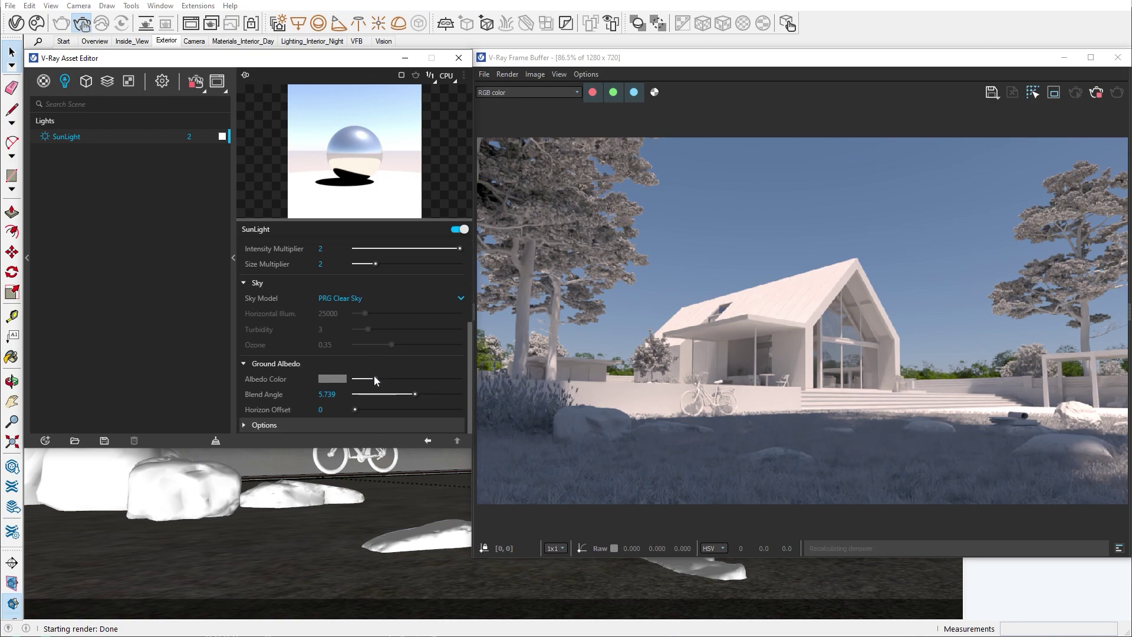
pyautogui.click(353, 298)
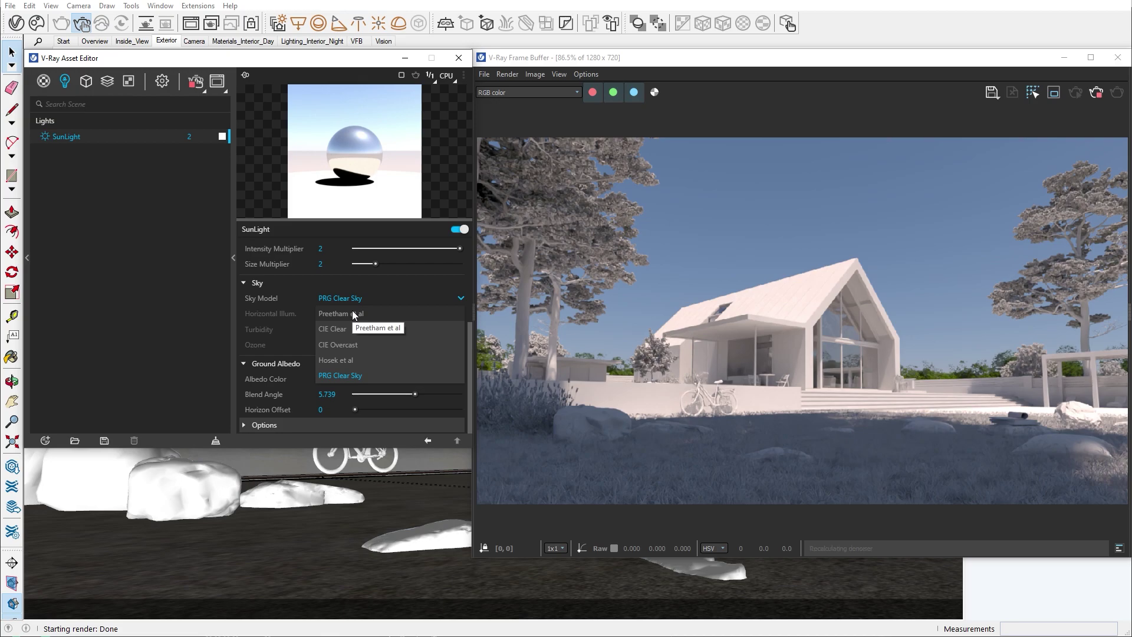
pyautogui.click(352, 310)
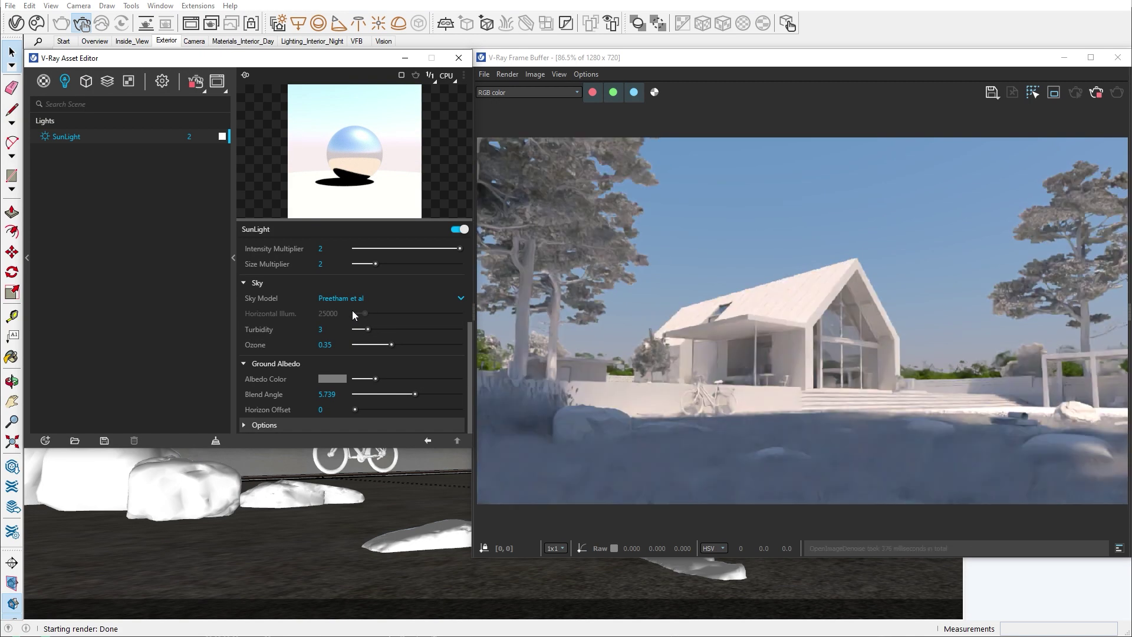
pyautogui.click(350, 299)
pyautogui.click(352, 326)
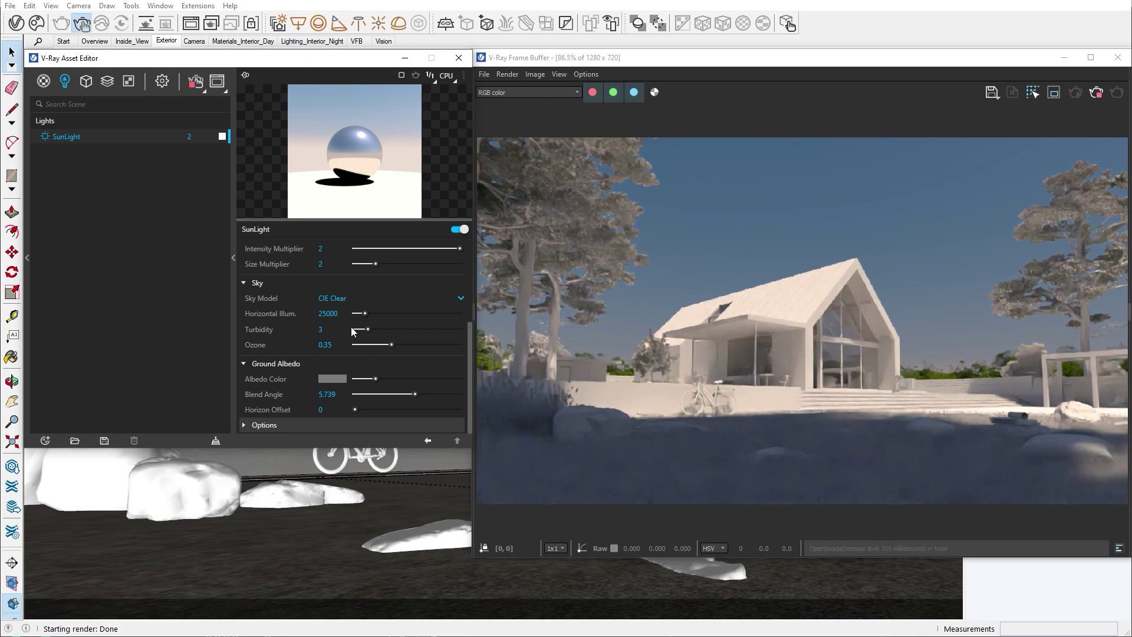
pyautogui.click(348, 298)
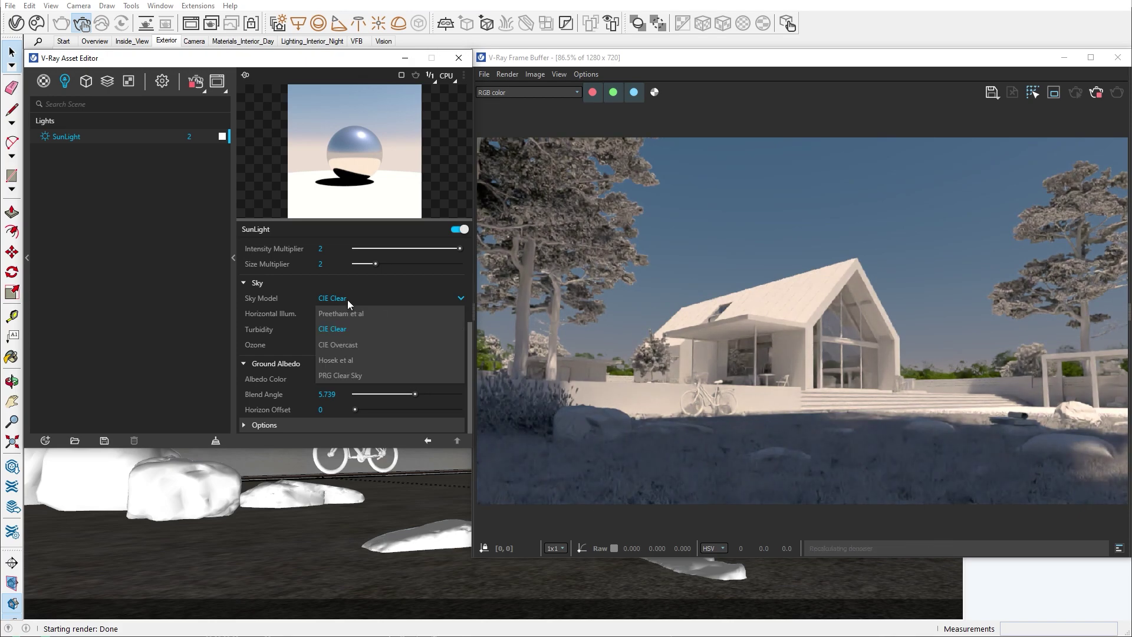
pyautogui.click(348, 347)
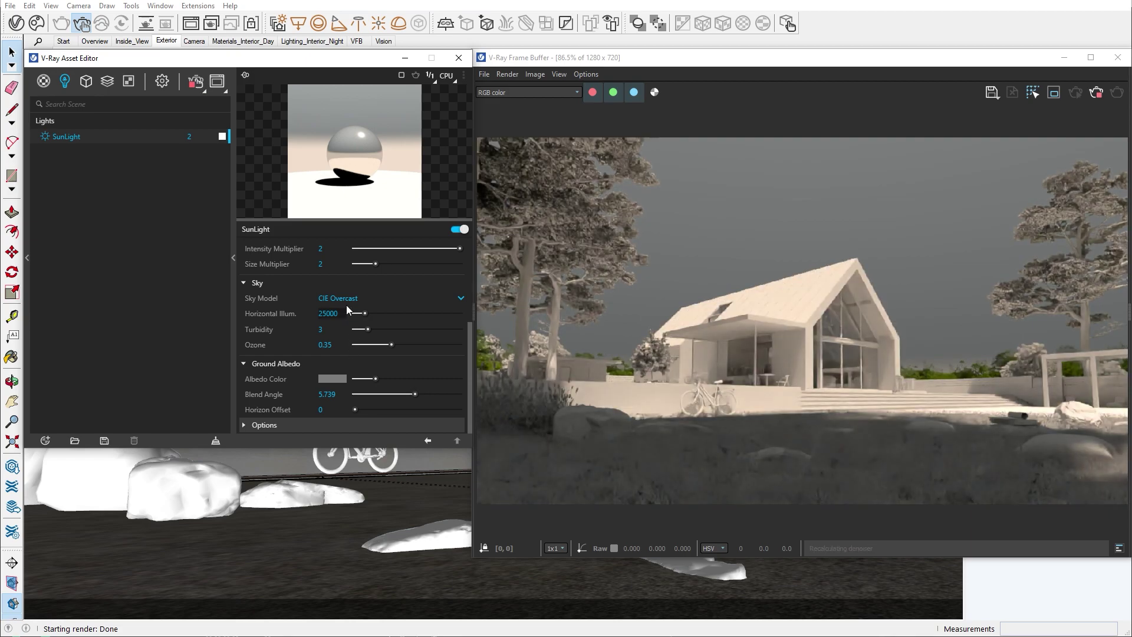
pyautogui.click(345, 299)
pyautogui.click(352, 357)
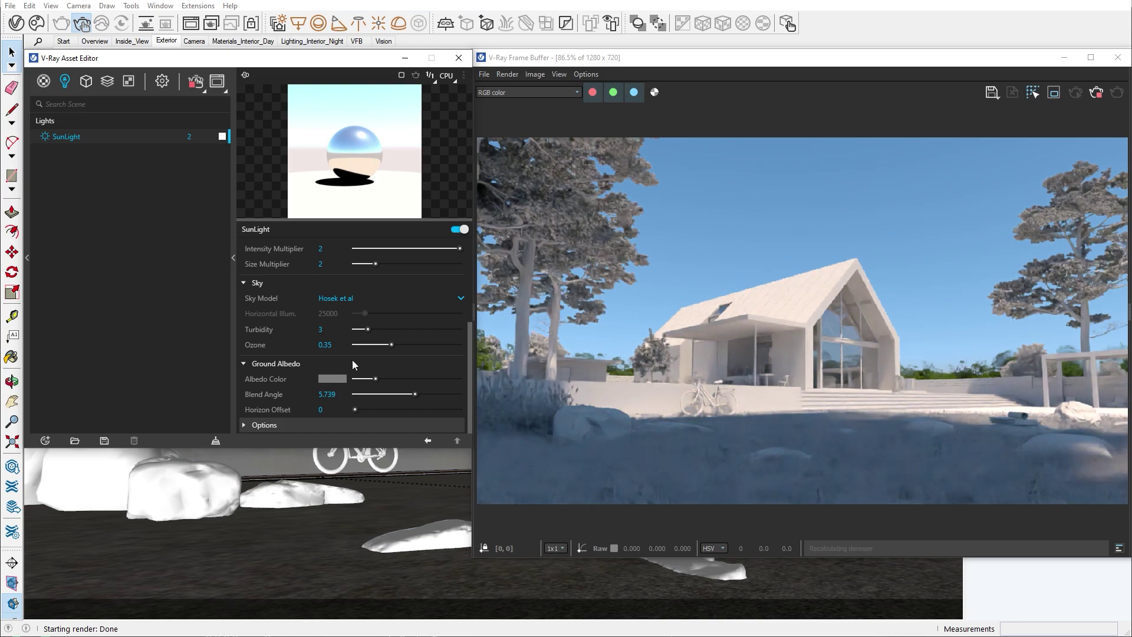
pyautogui.click(346, 298)
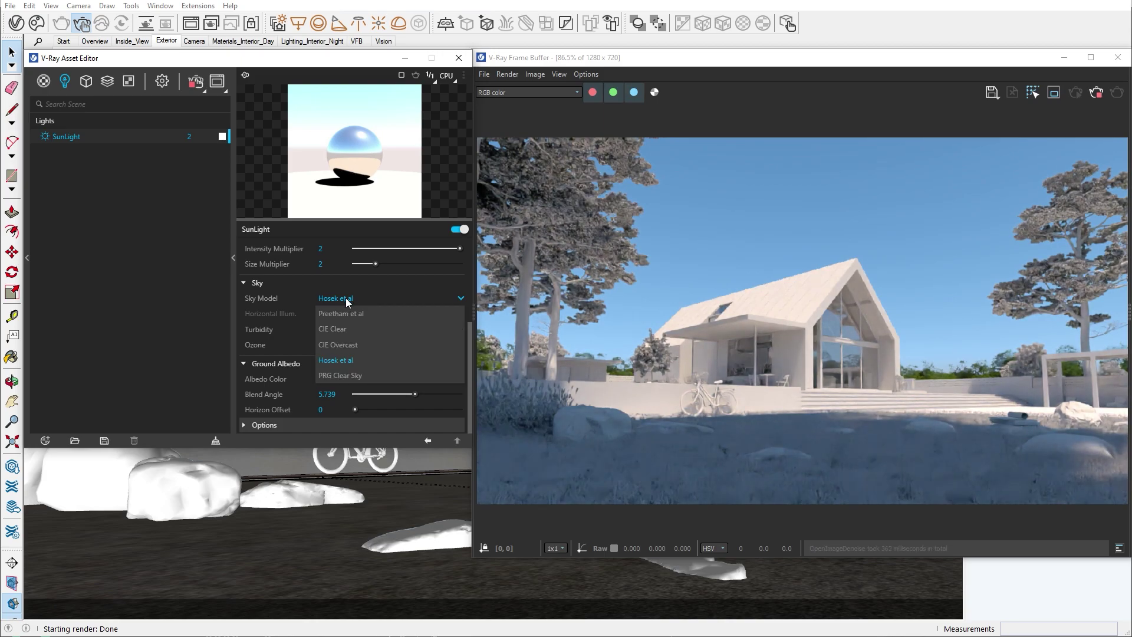
pyautogui.click(349, 375)
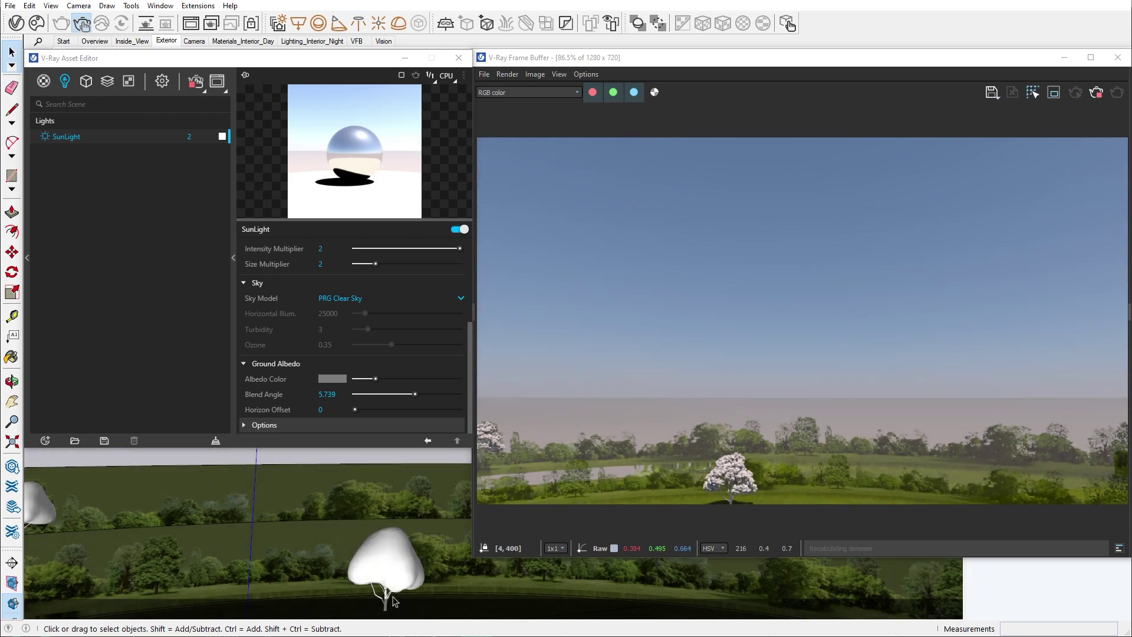
# Set the albedo colour to light blue (K 14999), blend angle 6.48, horizon offset 2.61
pyautogui.click(331, 378)
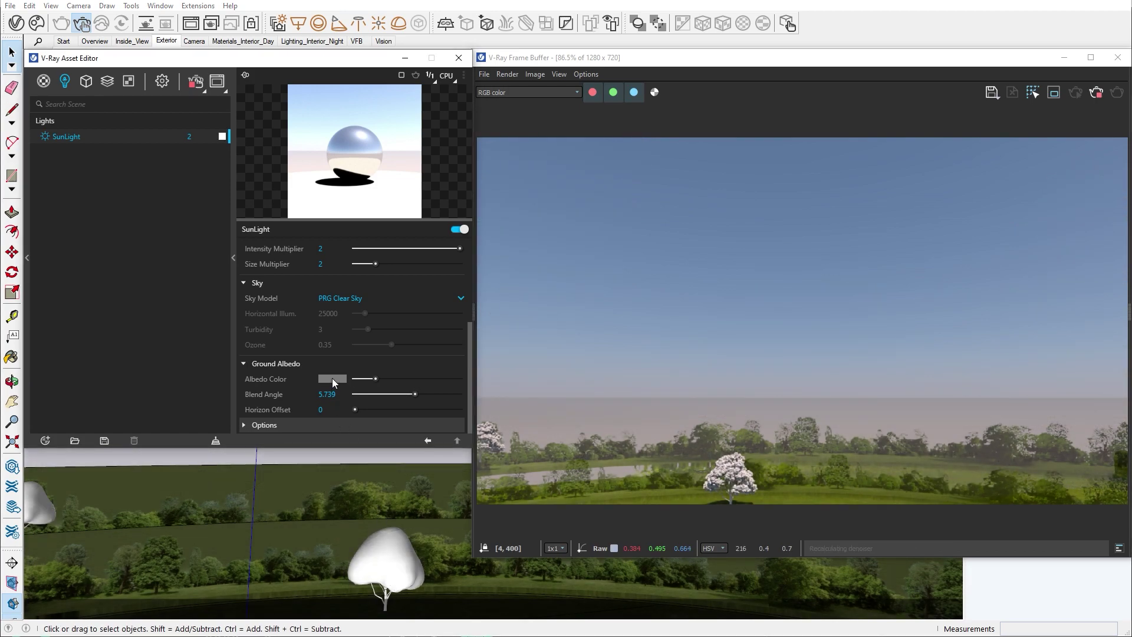
pyautogui.moveTo(384, 575); pyautogui.dragTo(466, 575)
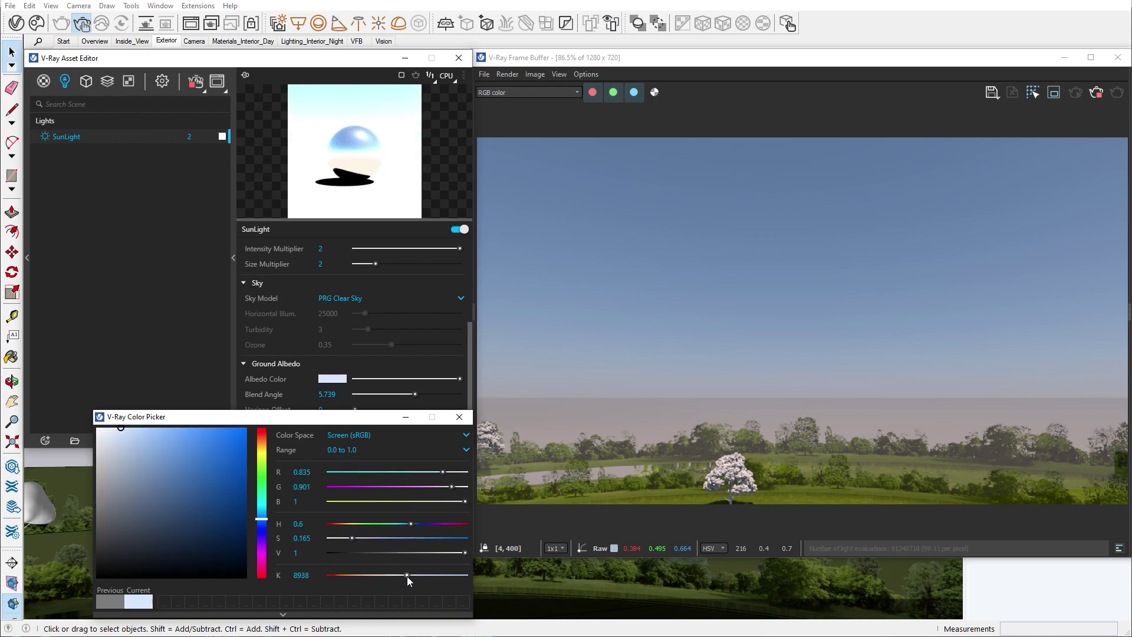
pyautogui.click(459, 417)
pyautogui.moveTo(414, 394); pyautogui.dragTo(437, 392)
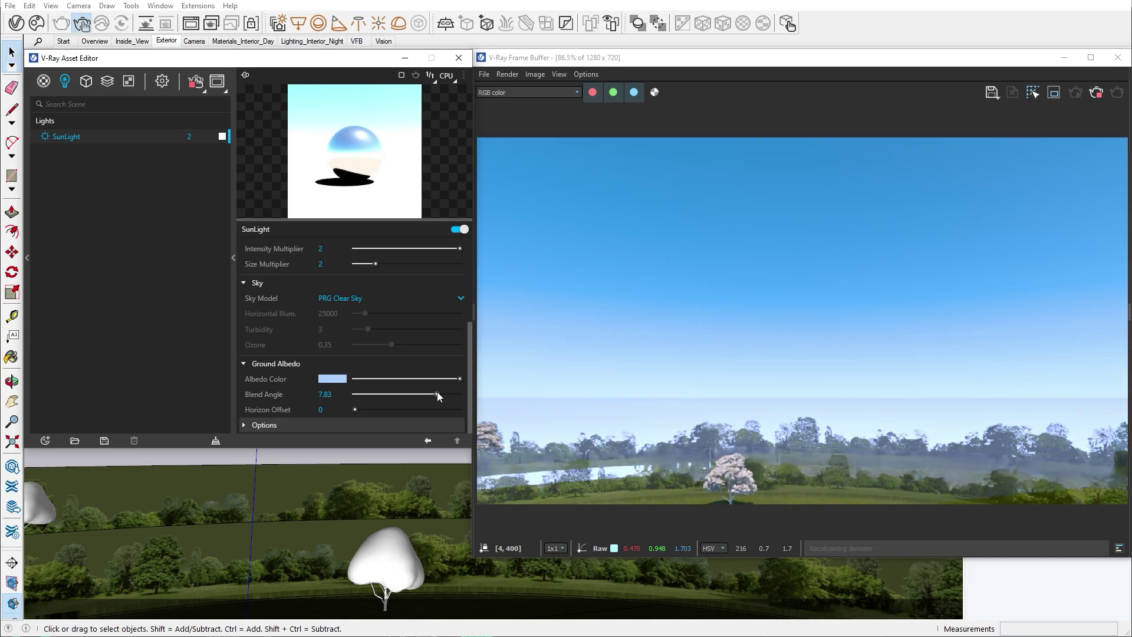
pyautogui.moveTo(355, 409); pyautogui.dragTo(377, 409)
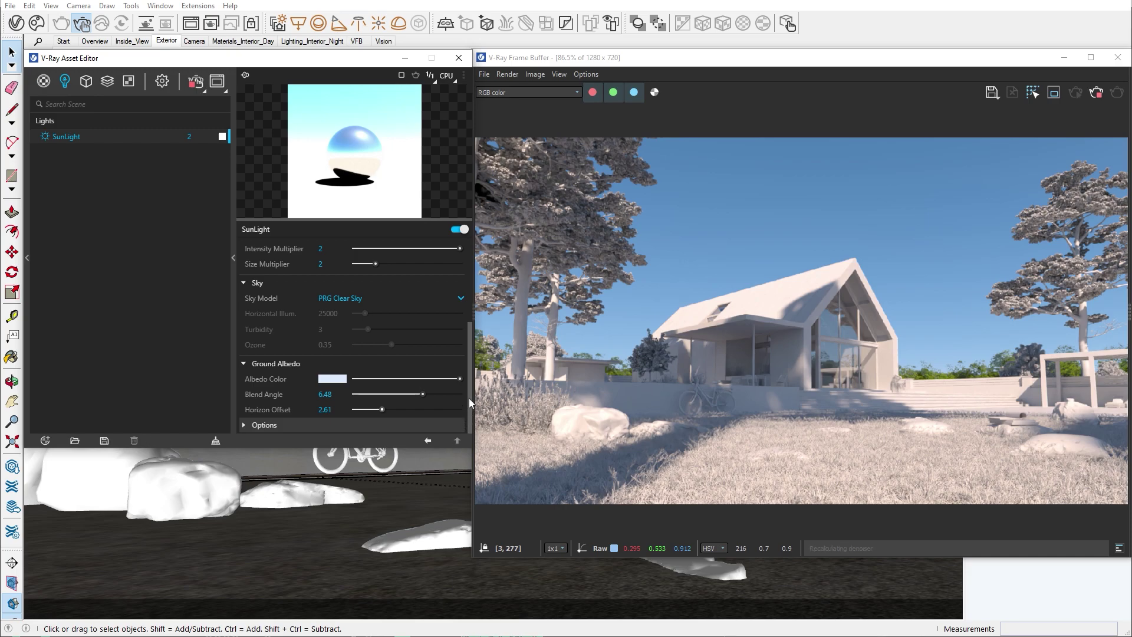
pyautogui.moveTo(469, 398); pyautogui.dragTo(469, 288)
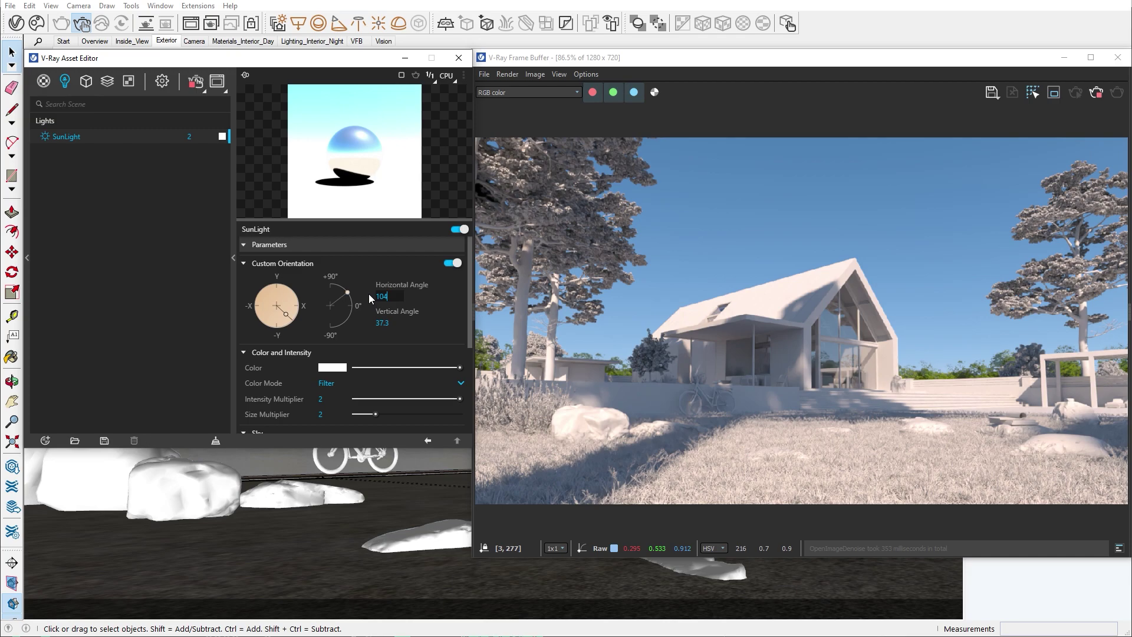
# Confirm horizontal angle 104 and change the vertical angle from 37.3 to 53.5
pyautogui.press('Return')
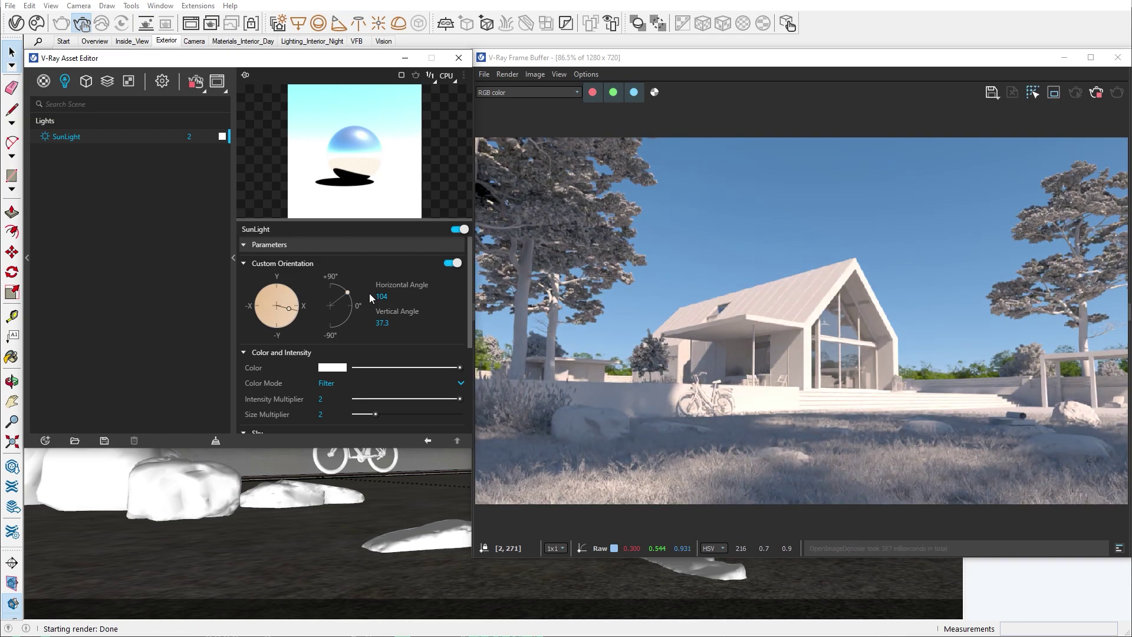
pyautogui.click(393, 324)
pyautogui.write('53.5')
pyautogui.press('Return')
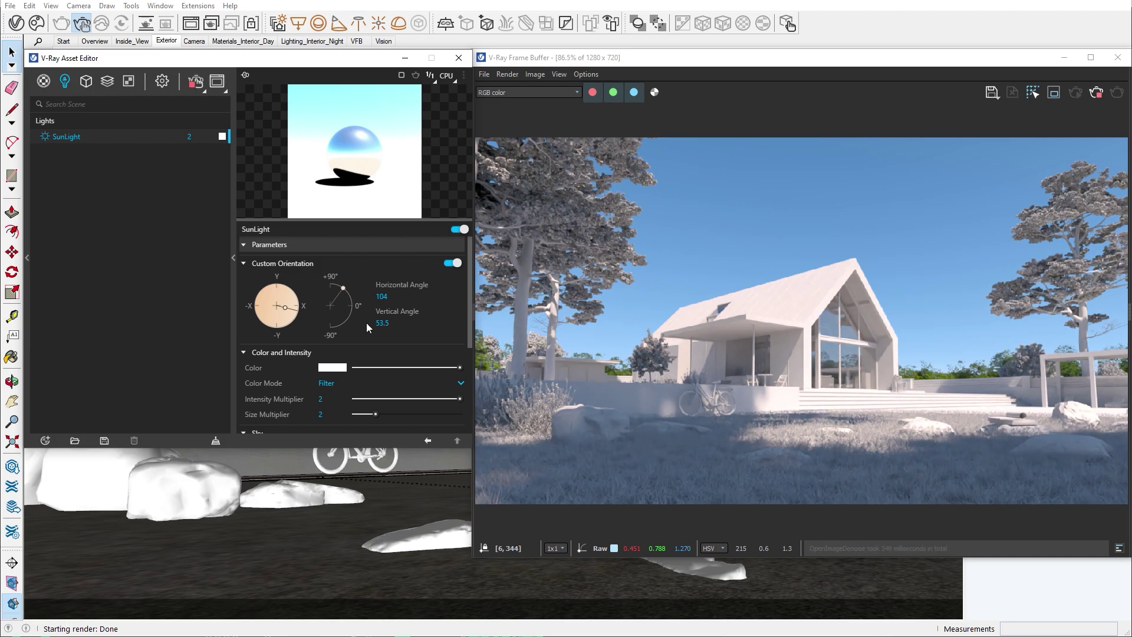
# Switch Material Override off in the Asset Editor's Settings tab
pyautogui.click(162, 82)
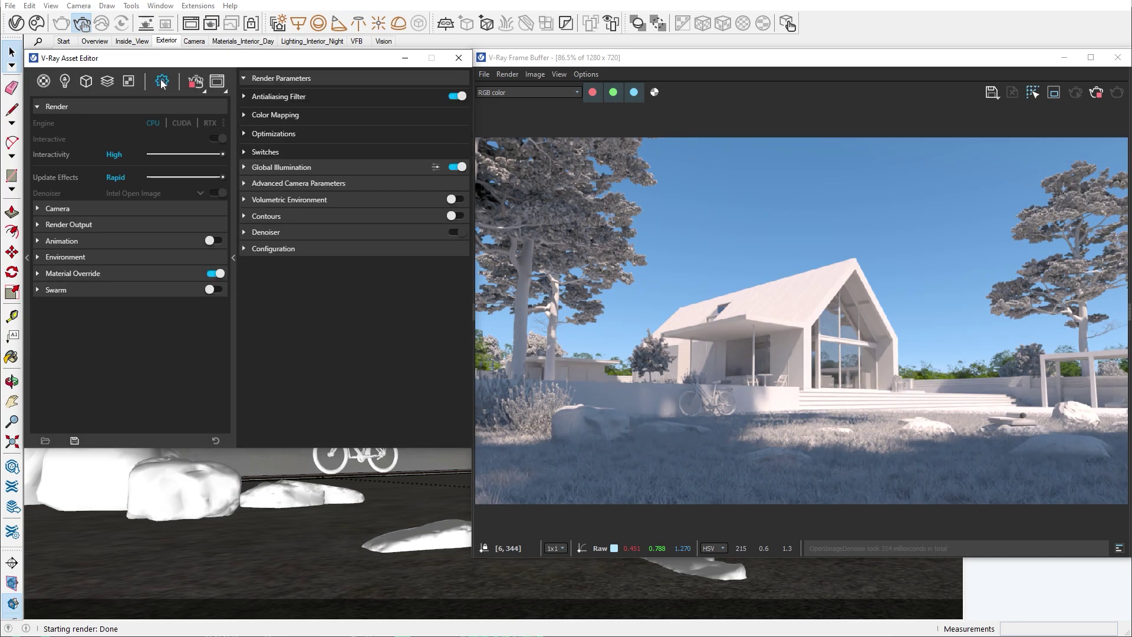
pyautogui.click(212, 273)
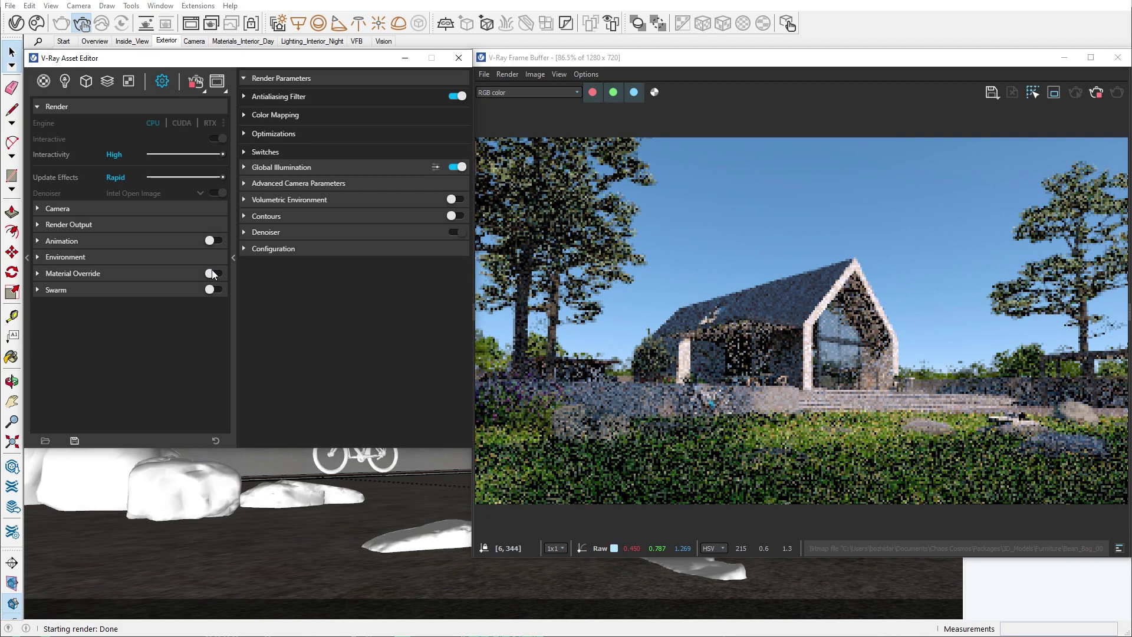